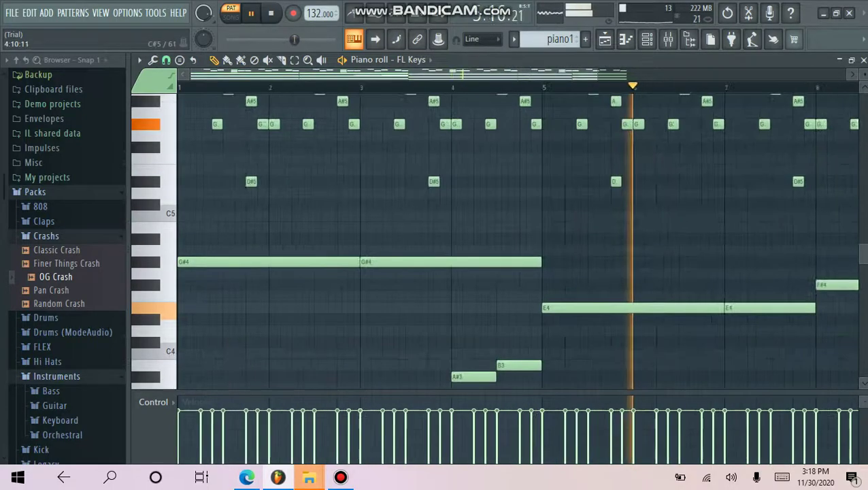
- Examine the FL Keys notes of the piano1 pattern in the piano roll, from the high melody down to the low sustained notes
{"action": "scroll", "coordinate": [496, 238], "scroll_direction": "down", "scroll_amount": 2, "text": "ctrl"}
{"action": "scroll", "coordinate": [497, 238], "scroll_direction": "up", "scroll_amount": 2}
{"action": "scroll", "coordinate": [497, 241], "scroll_direction": "down", "scroll_amount": 4}
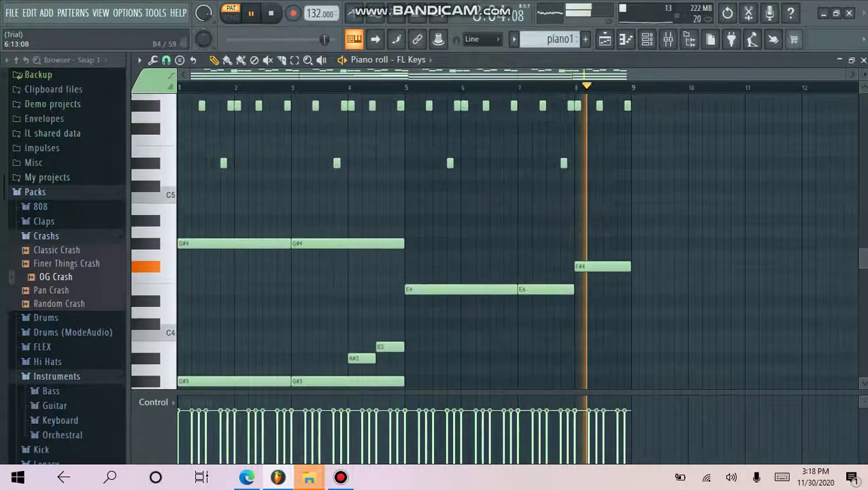
{"action": "scroll", "coordinate": [389, 385], "scroll_direction": "up", "scroll_amount": 4}
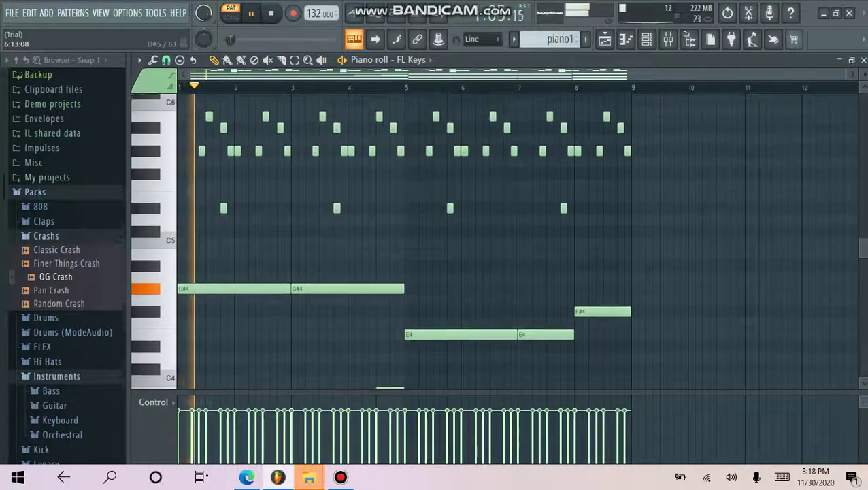
{"action": "scroll", "coordinate": [389, 385], "scroll_direction": "down", "scroll_amount": 5}
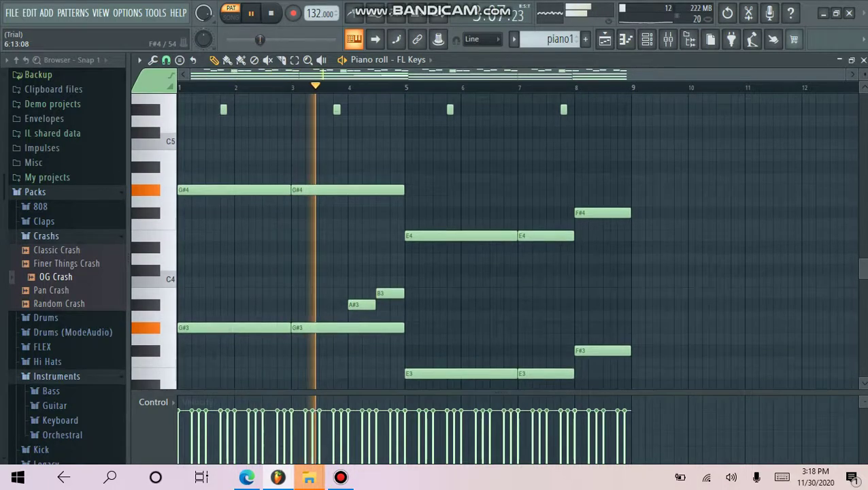
{"action": "scroll", "coordinate": [390, 386], "scroll_direction": "up", "scroll_amount": 5}
{"action": "scroll", "coordinate": [390, 386], "scroll_direction": "up", "scroll_amount": 2}
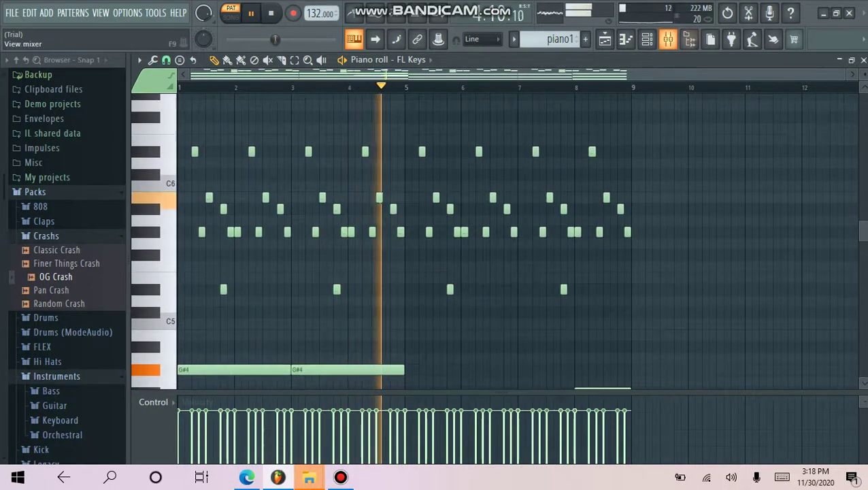
- Inspect the Fruity Reeverb 2, Fruity delay 2 and Fruity parametric EQ 2 settings on mixer Insert 5, and return to the playlist
{"action": "left_click", "coordinate": [668, 39]}
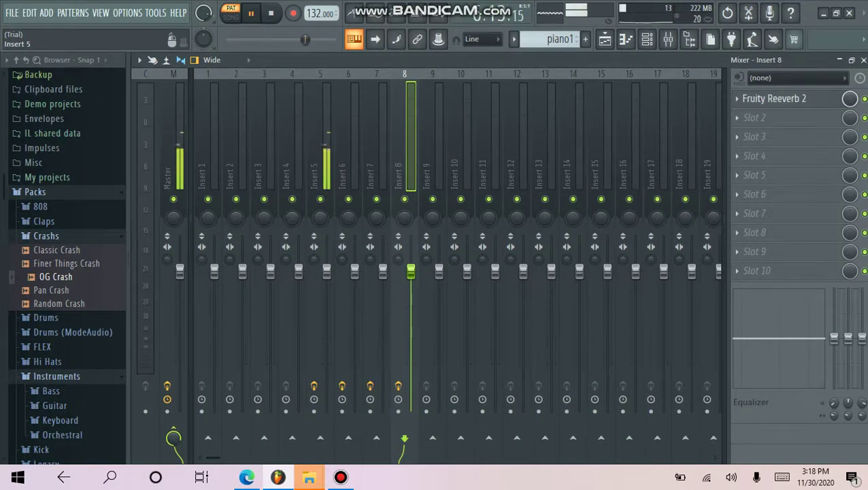
{"action": "left_click", "coordinate": [319, 164]}
{"action": "left_click", "coordinate": [775, 99]}
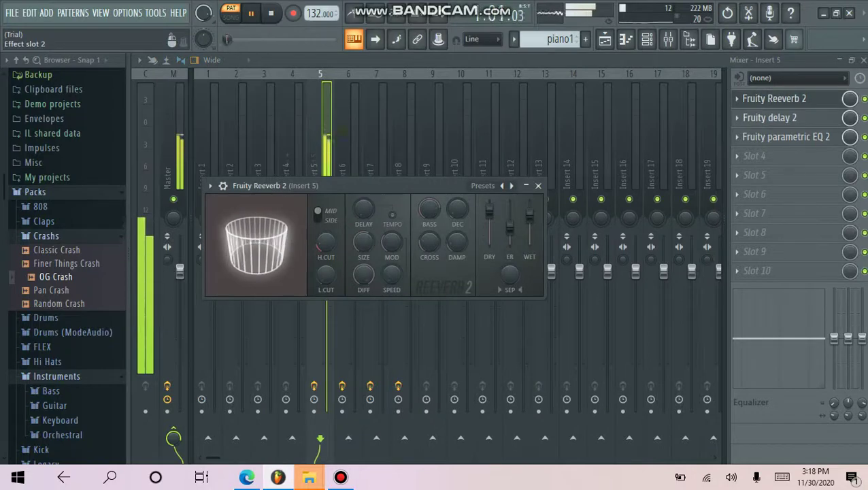
{"action": "left_click", "coordinate": [769, 117]}
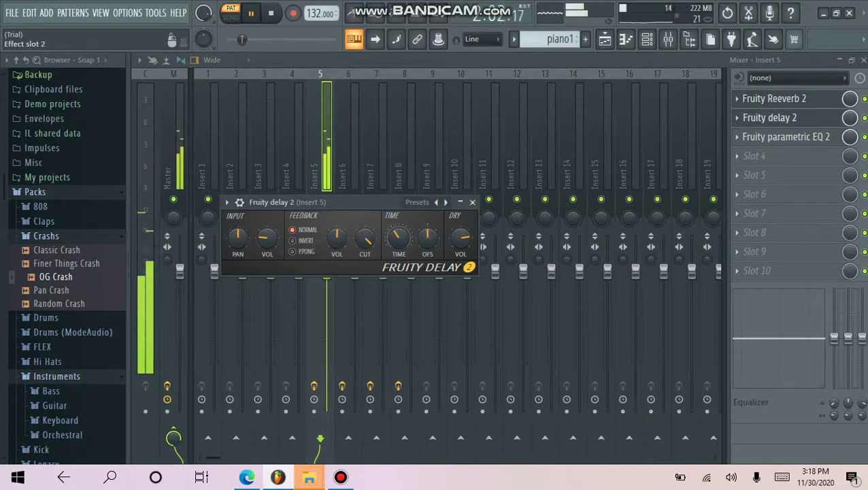
{"action": "left_click", "coordinate": [787, 137]}
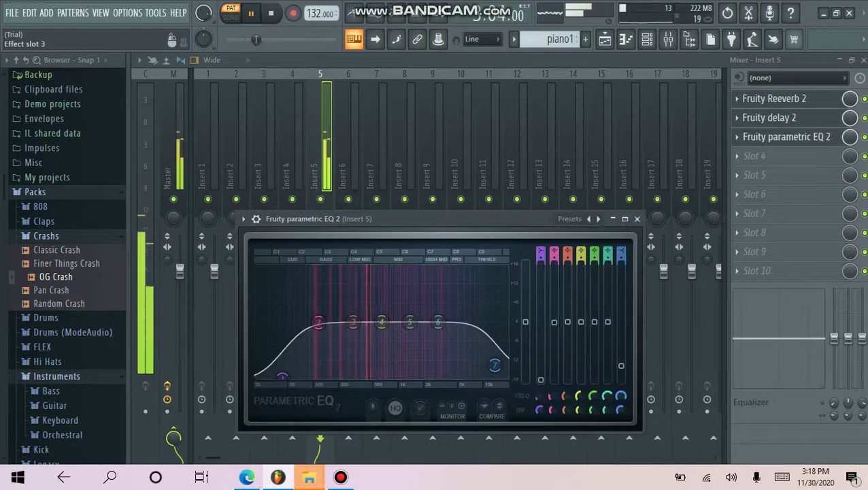
{"action": "left_click", "coordinate": [863, 60]}
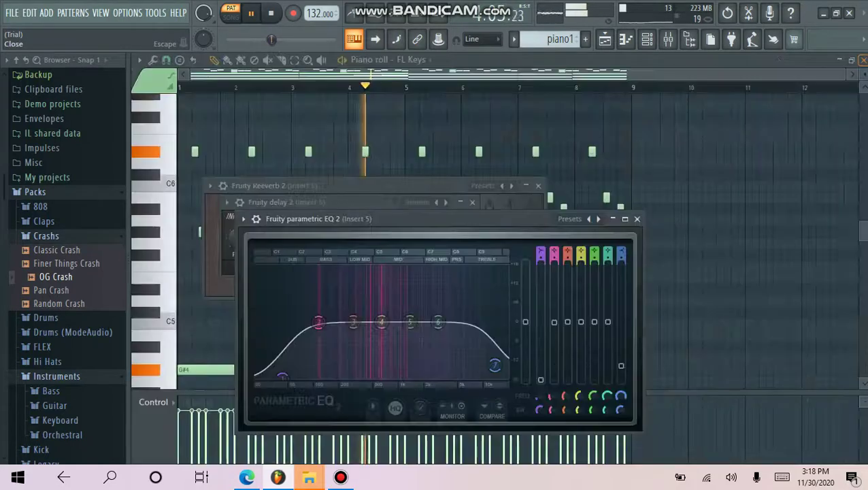
{"action": "left_click", "coordinate": [637, 219]}
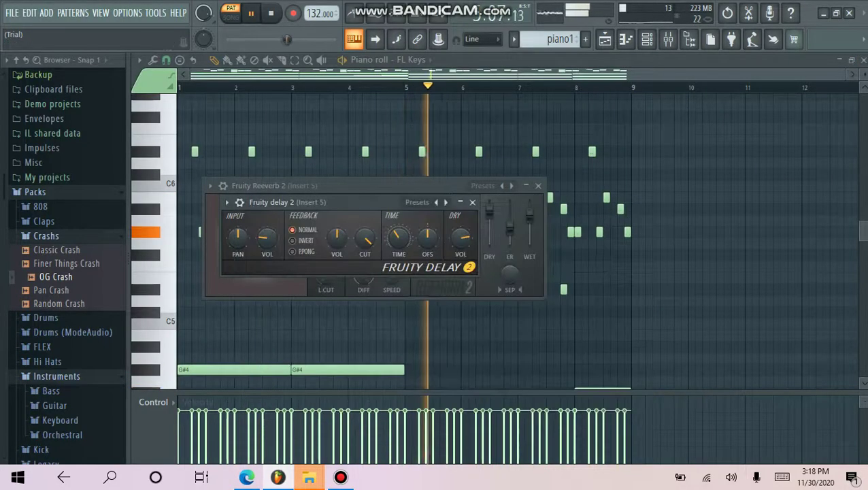
{"action": "left_click", "coordinate": [538, 185]}
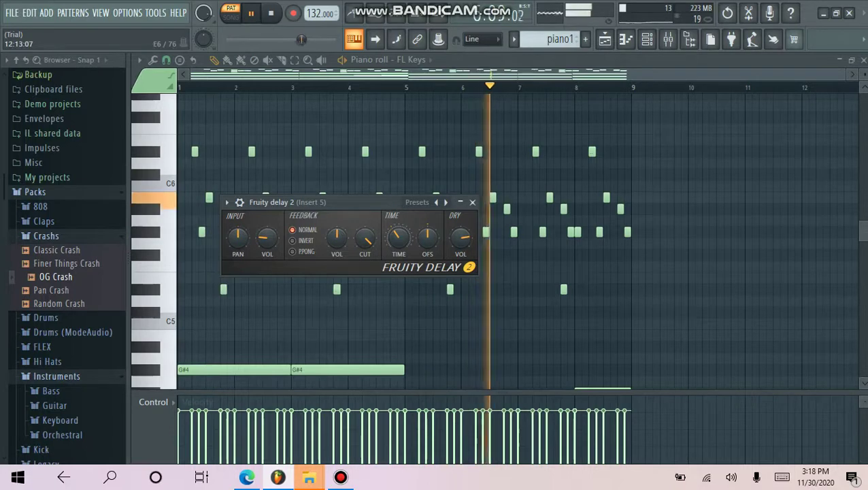
{"action": "left_click", "coordinate": [863, 60]}
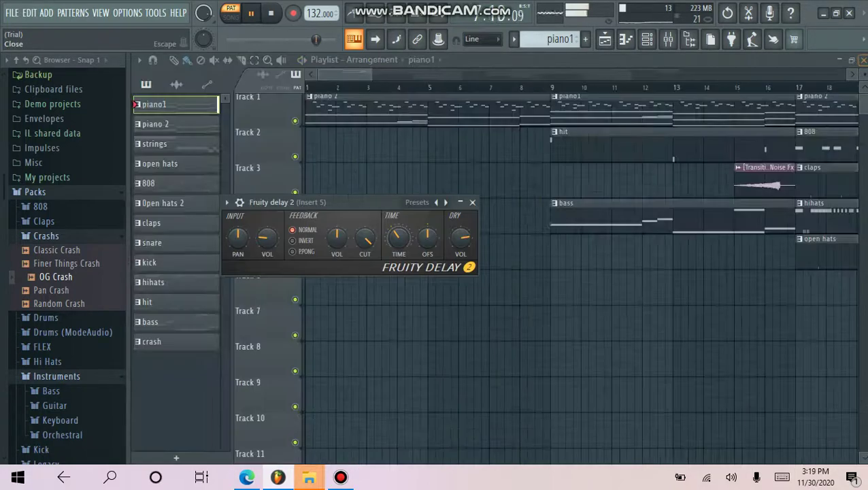
{"action": "left_click", "coordinate": [473, 202]}
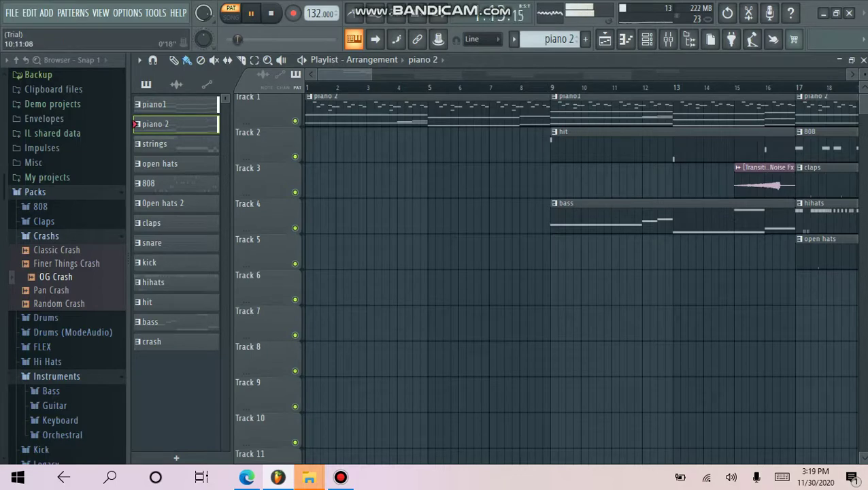
- Examine the melody and bass notes of the piano 2 pattern in the piano roll, and return to the playlist
{"action": "left_click", "coordinate": [135, 124]}
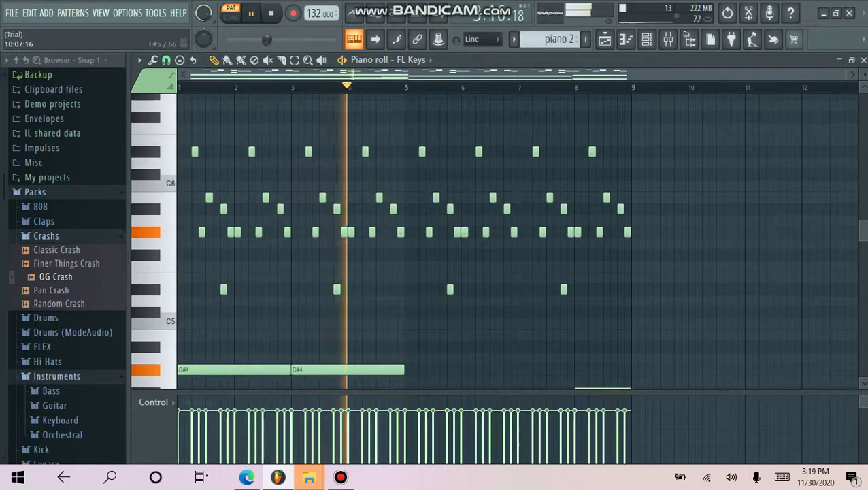
{"action": "scroll", "coordinate": [497, 238], "scroll_direction": "down", "scroll_amount": 5}
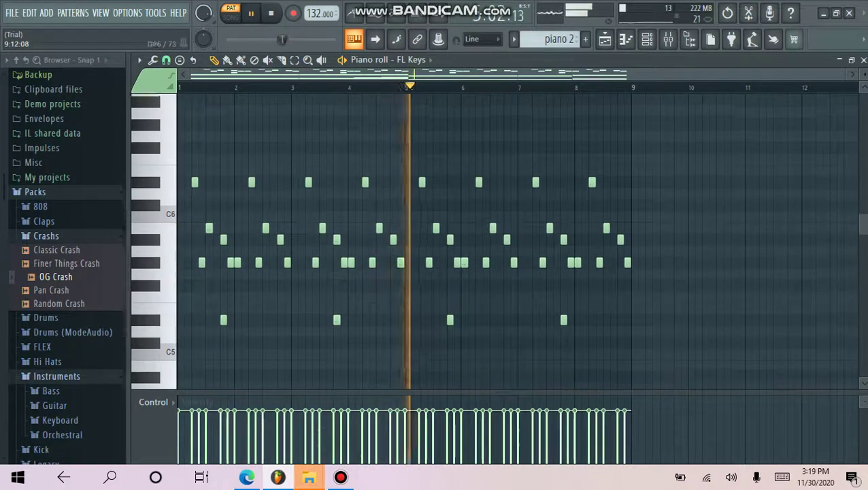
{"action": "scroll", "coordinate": [497, 238], "scroll_direction": "down", "scroll_amount": 5}
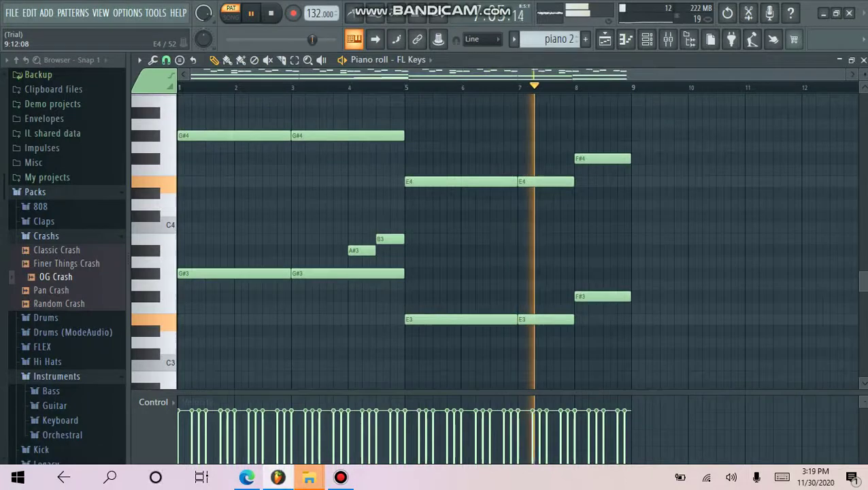
{"action": "scroll", "coordinate": [496, 239], "scroll_direction": "up", "scroll_amount": 10}
{"action": "scroll", "coordinate": [497, 238], "scroll_direction": "up", "scroll_amount": 3}
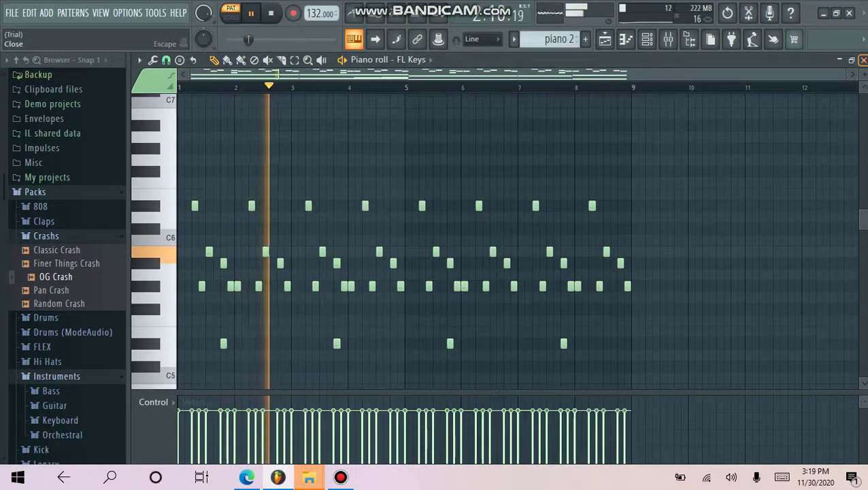
{"action": "left_click", "coordinate": [863, 60]}
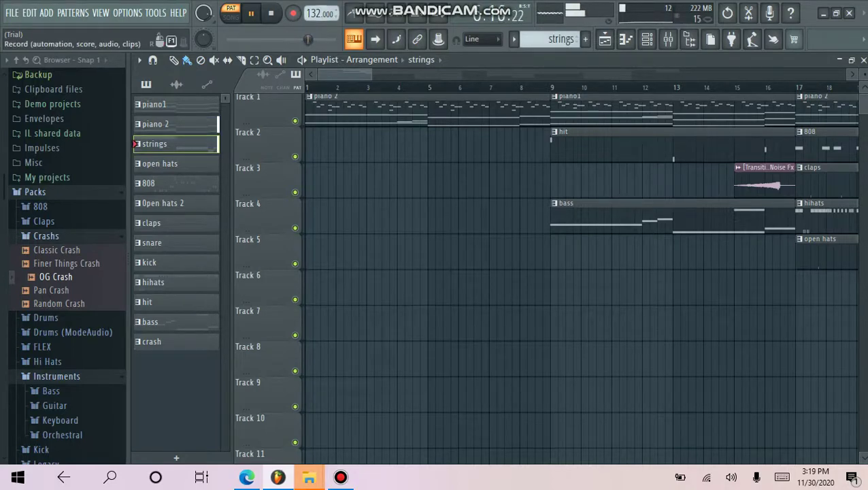
- Examine the strings pattern's notes in the piano roll with the Strings Section channel displayed
{"action": "left_click", "coordinate": [136, 143]}
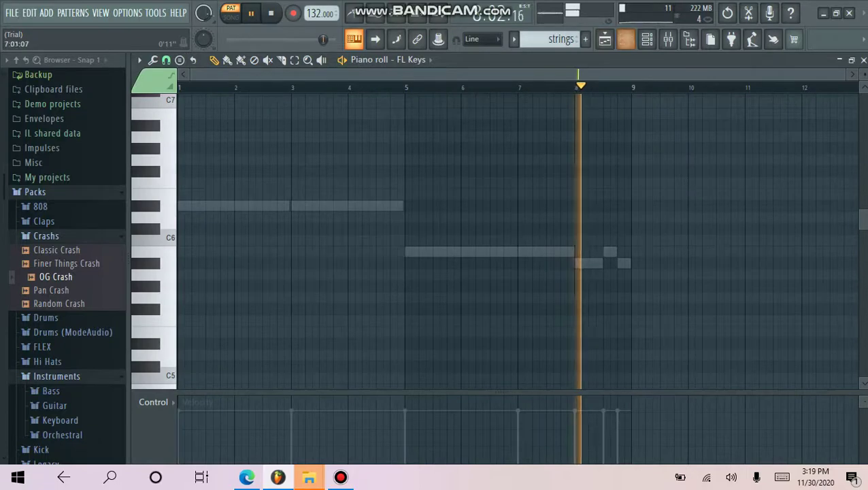
{"action": "left_click", "coordinate": [415, 60]}
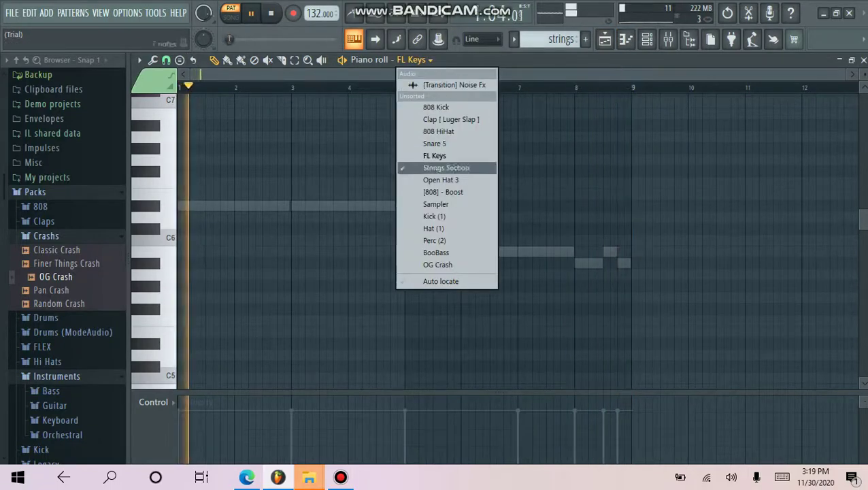
{"action": "left_click", "coordinate": [445, 167]}
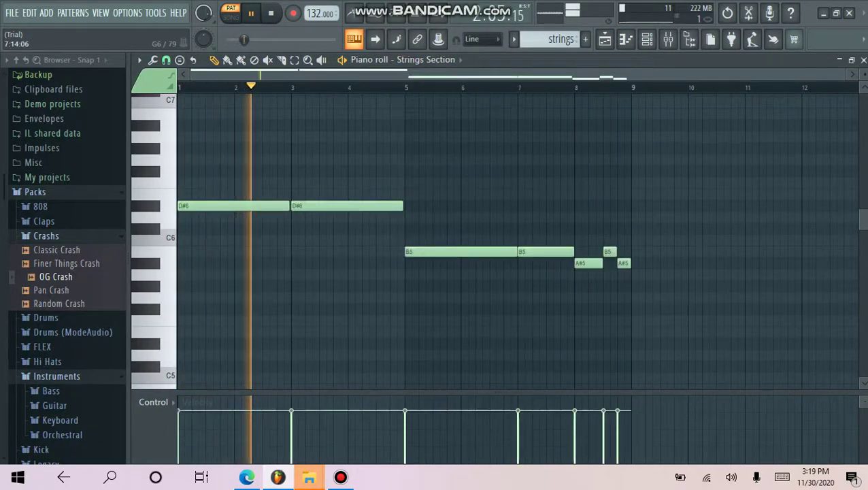
{"action": "scroll", "coordinate": [494, 238], "scroll_direction": "down", "scroll_amount": 2}
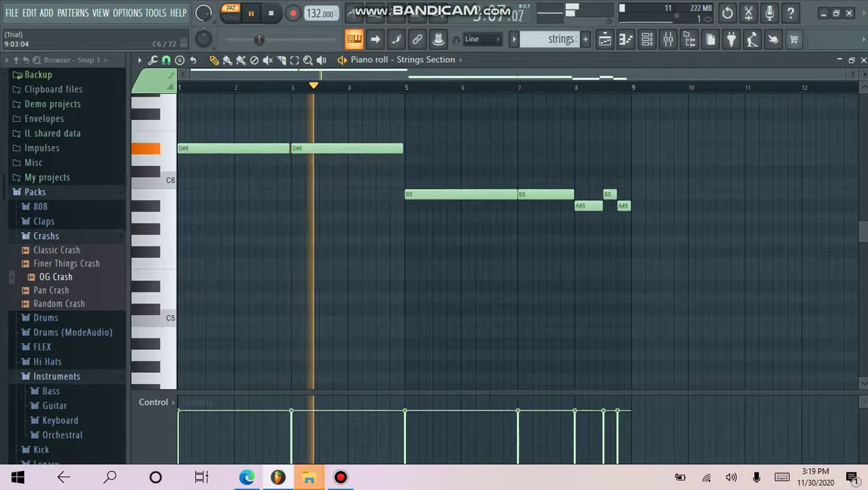
{"action": "scroll", "coordinate": [495, 238], "scroll_direction": "up", "scroll_amount": 2}
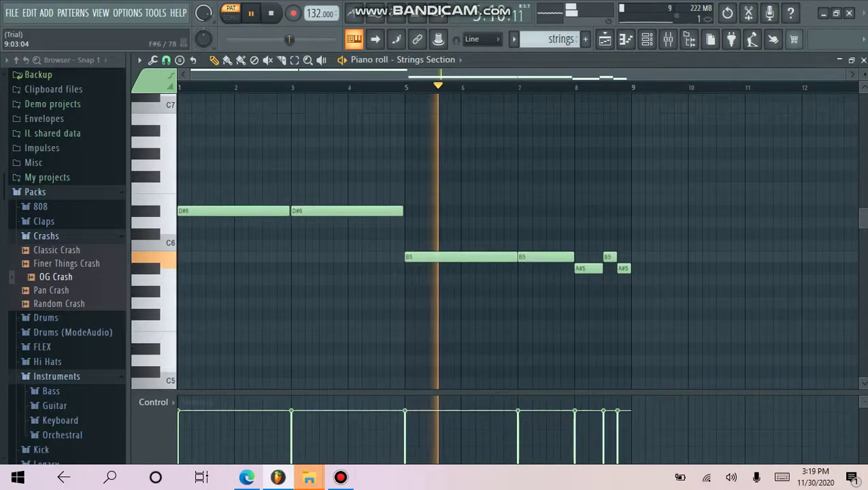
- Inspect the Fruity Reeverb 2, Fruity delay 2 and Fruity parametric EQ 2 settings on mixer Insert 6, and return to the playlist
{"action": "left_click", "coordinate": [667, 39]}
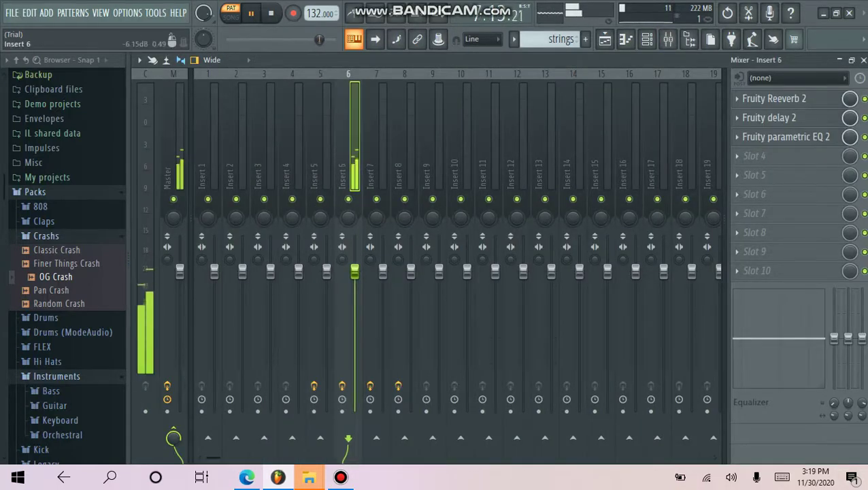
{"action": "left_click", "coordinate": [774, 99]}
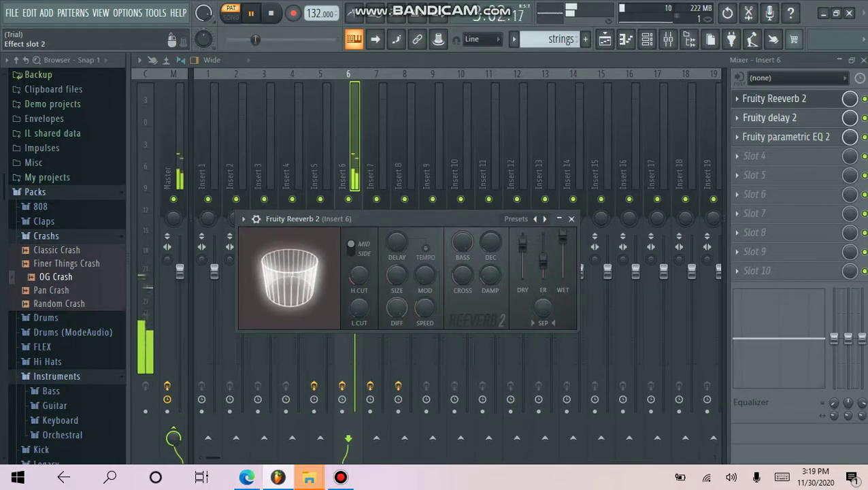
{"action": "left_click", "coordinate": [769, 118]}
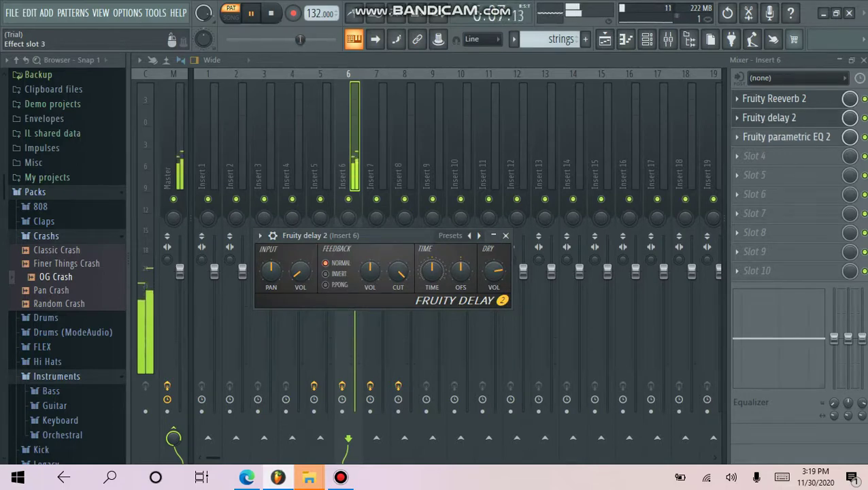
{"action": "left_click", "coordinate": [786, 136]}
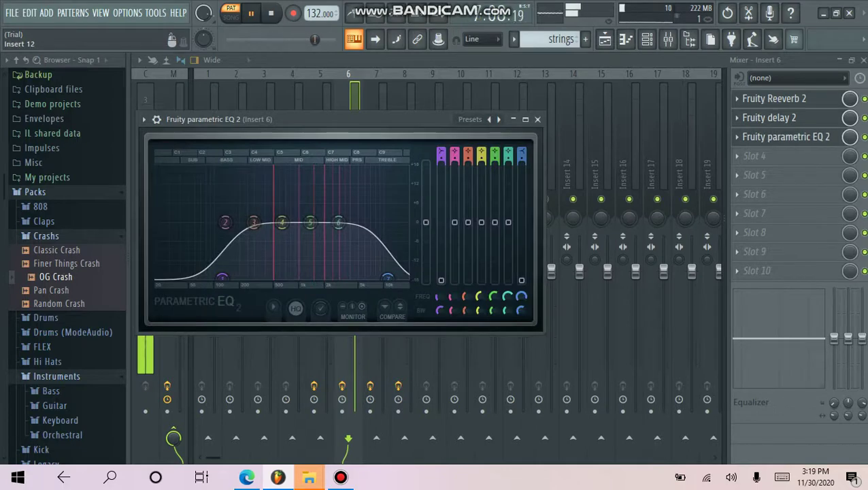
{"action": "left_click", "coordinate": [538, 119]}
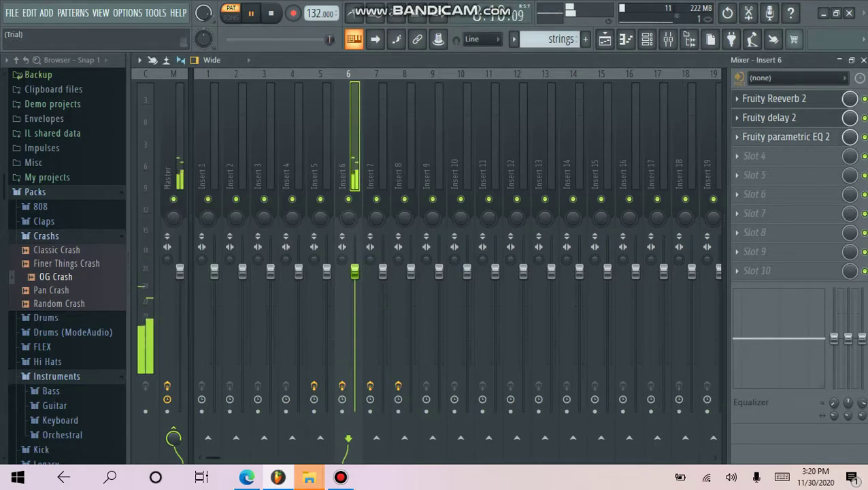
{"action": "left_click", "coordinate": [863, 60]}
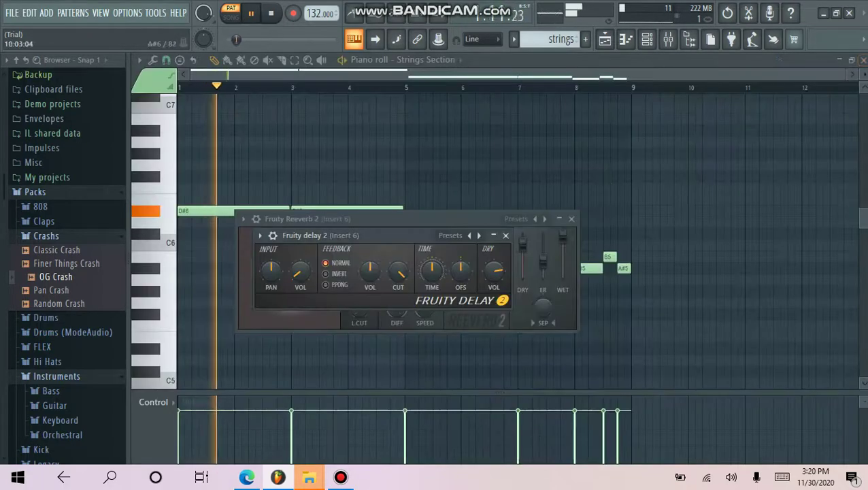
{"action": "left_click", "coordinate": [520, 221]}
{"action": "left_click", "coordinate": [572, 219]}
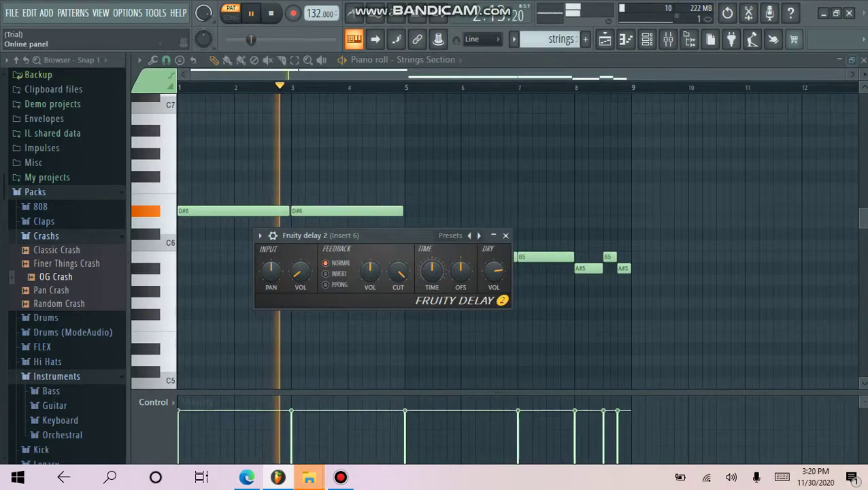
{"action": "left_click", "coordinate": [863, 60]}
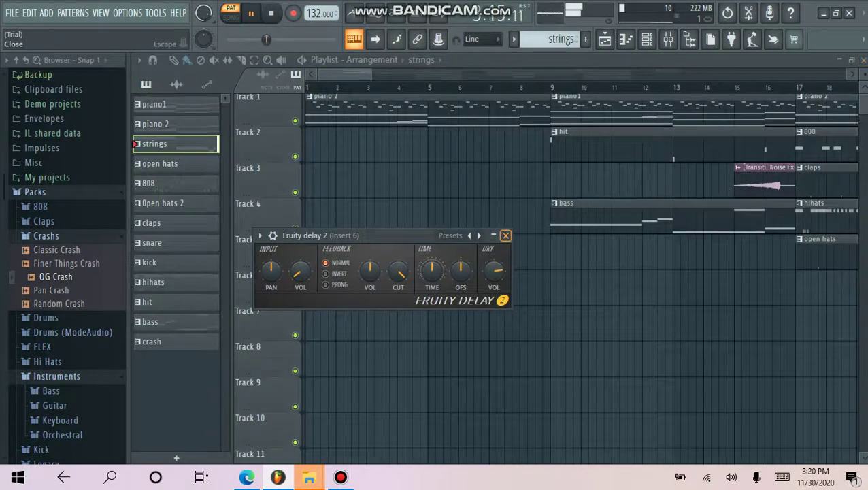
{"action": "left_click", "coordinate": [505, 235]}
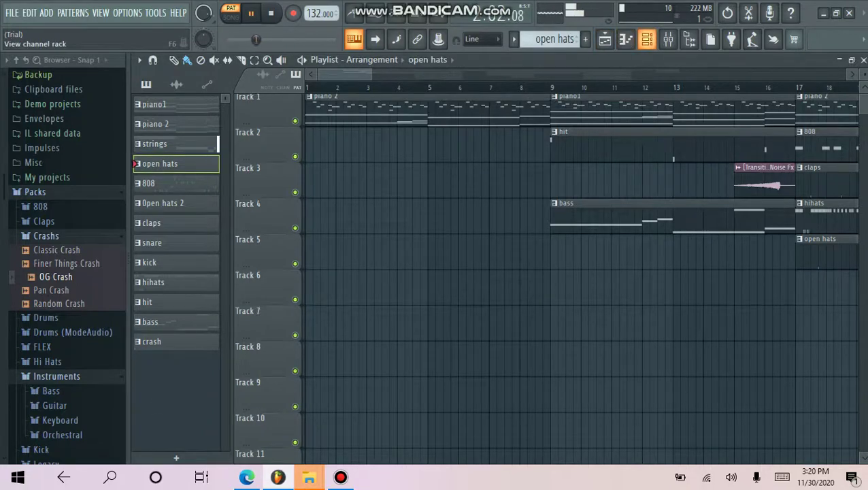
- Examine the open hats pattern in the channel rack and its Open Hat 3 notes in the piano roll, and return to the playlist
{"action": "left_click", "coordinate": [647, 39]}
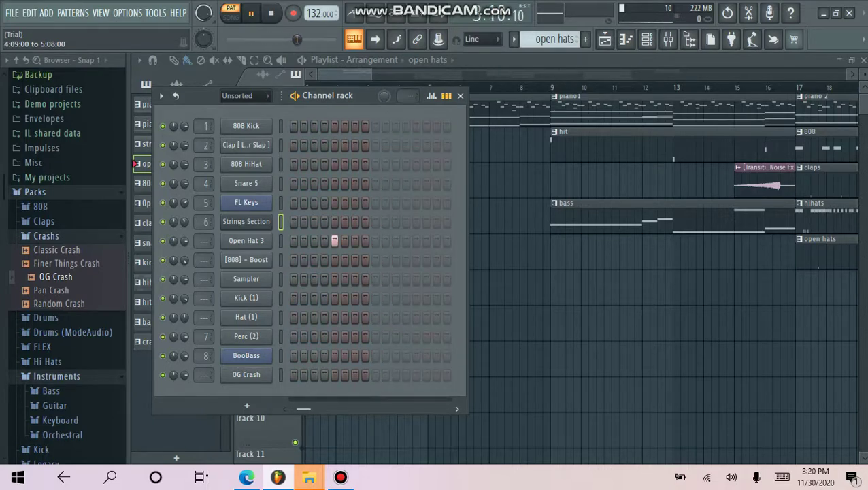
{"action": "left_click", "coordinate": [459, 95]}
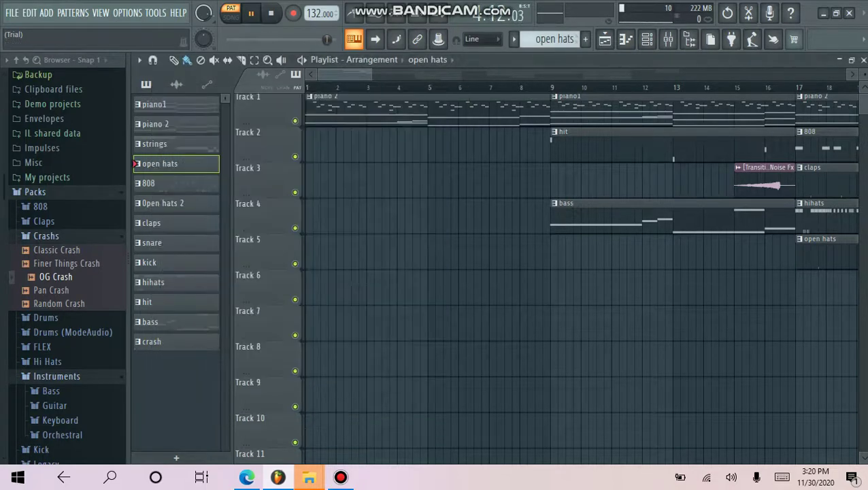
{"action": "key", "text": "F7"}
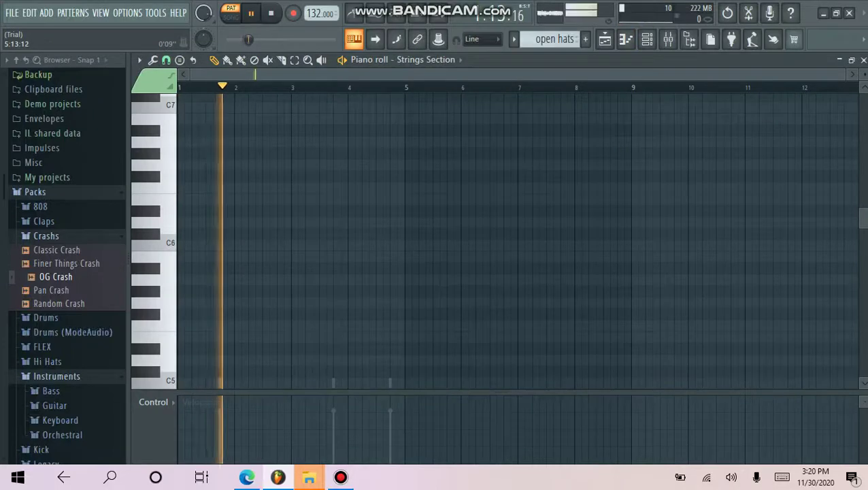
{"action": "left_click", "coordinate": [428, 60]}
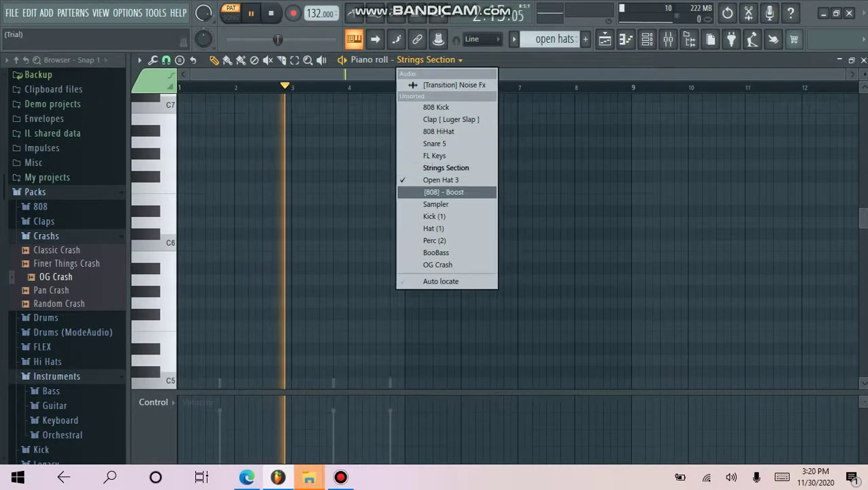
{"action": "left_click", "coordinate": [442, 179]}
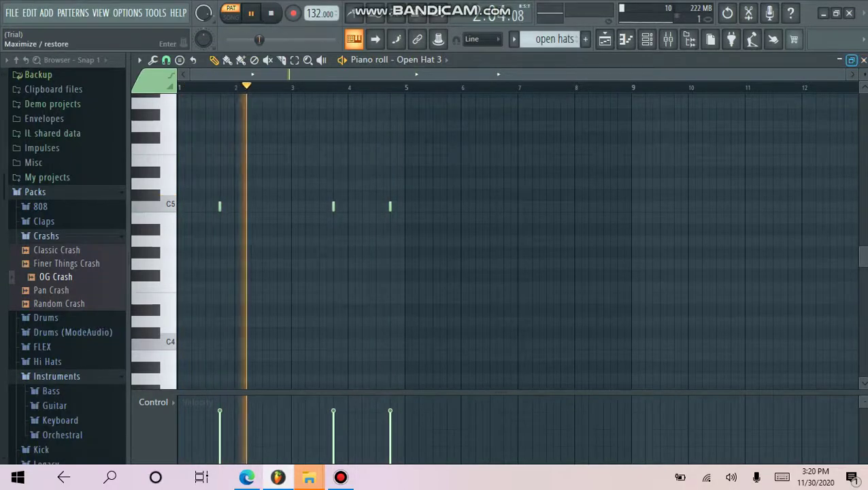
{"action": "left_click", "coordinate": [863, 60]}
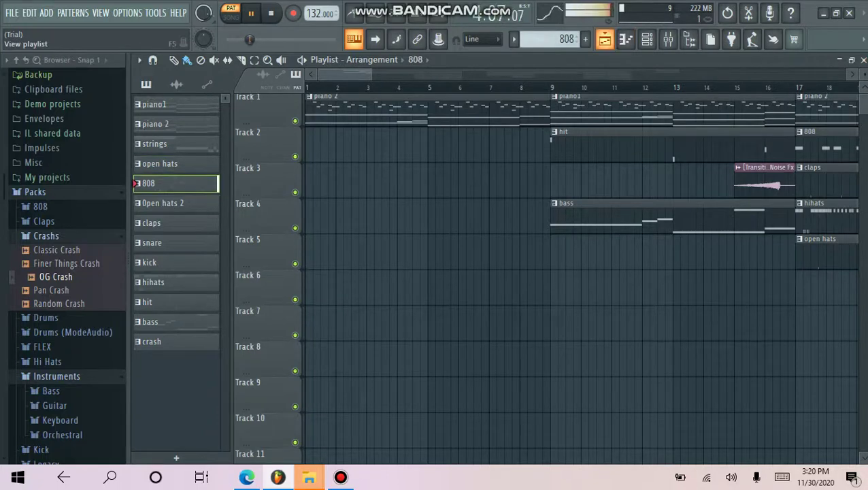
- Examine the 808 pattern's notes in the piano roll with the [808] - Boost channel displayed, through to the pattern's end
{"action": "left_click", "coordinate": [354, 38]}
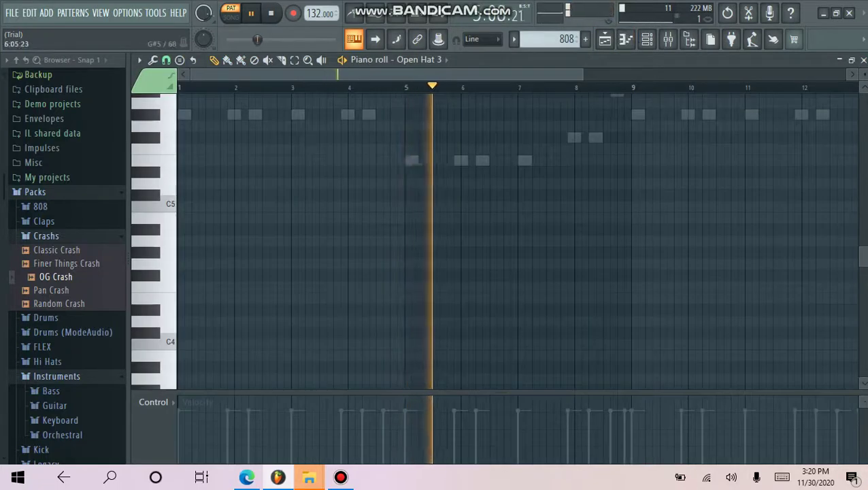
{"action": "left_click", "coordinate": [421, 59]}
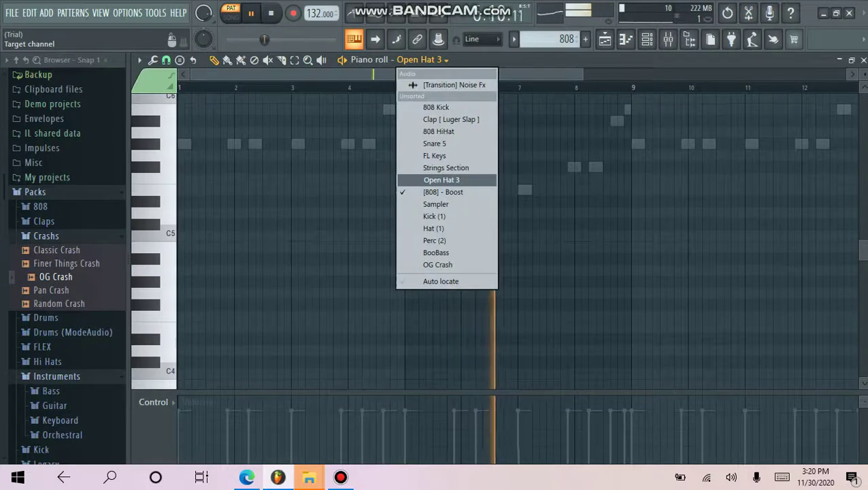
{"action": "left_click", "coordinate": [442, 192]}
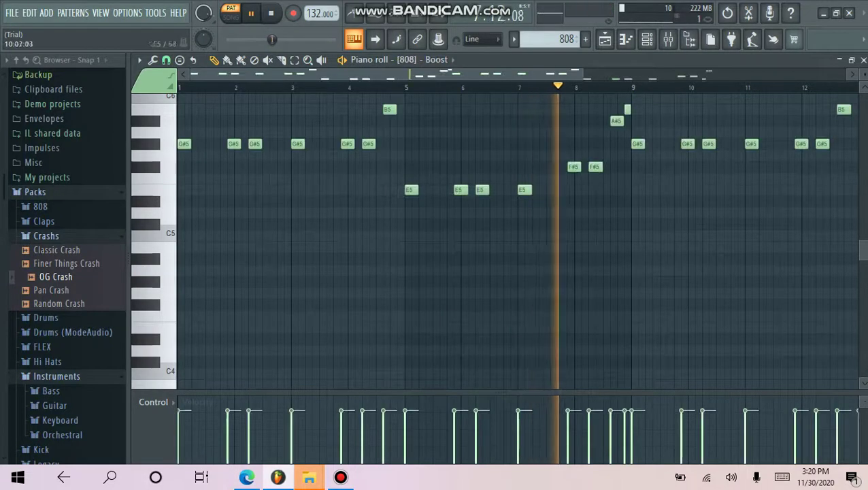
{"action": "scroll", "coordinate": [419, 73], "scroll_direction": "up", "scroll_amount": 2}
{"action": "left_click_drag", "start_coordinate": [419, 73], "coordinate": [528, 74]}
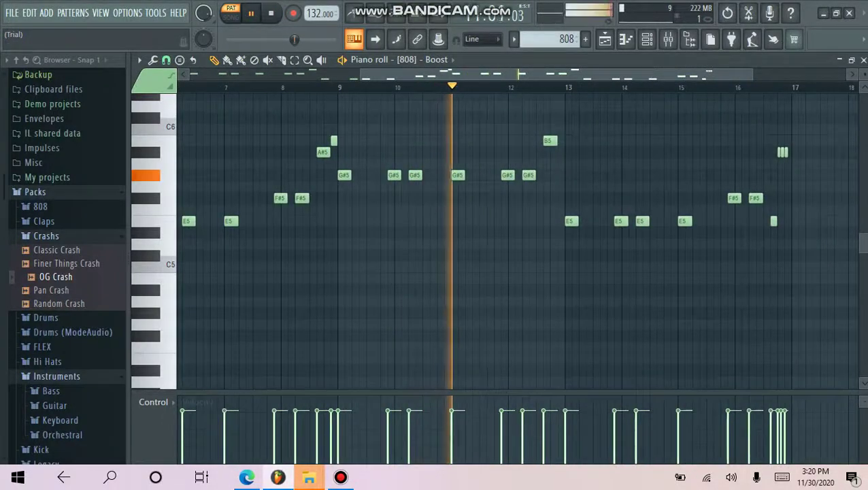
- Inspect the [808] - Boost channel's miscellaneous, envelope and sample settings, and return to the playlist
{"action": "left_click", "coordinate": [647, 38]}
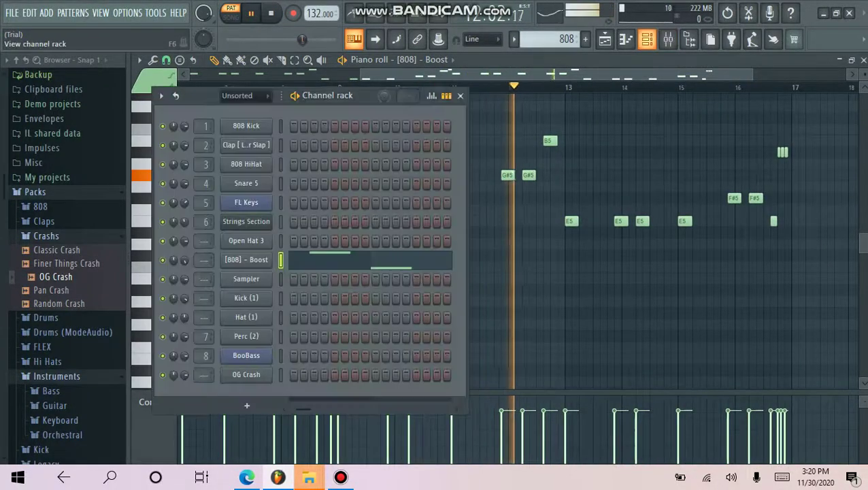
{"action": "left_click", "coordinate": [246, 259]}
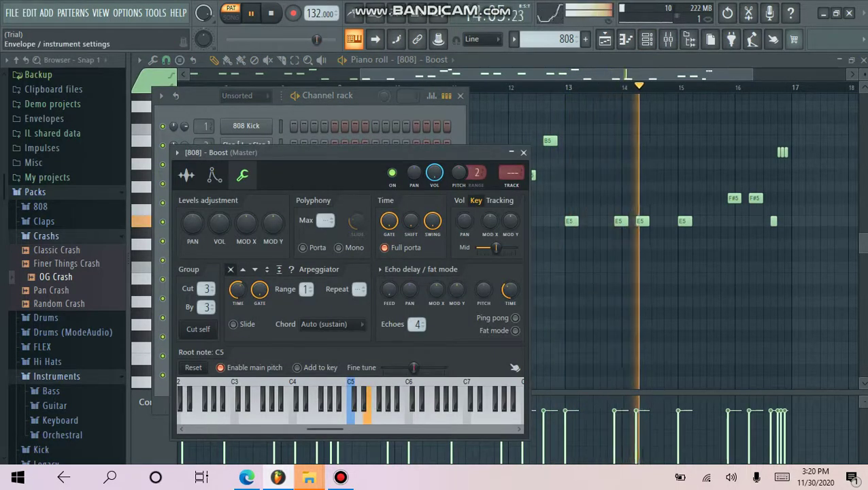
{"action": "left_click", "coordinate": [214, 175]}
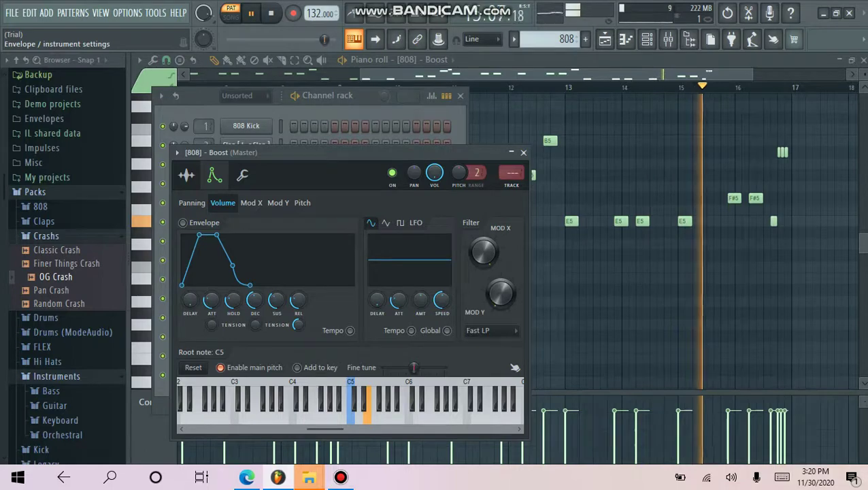
{"action": "left_click", "coordinate": [187, 175]}
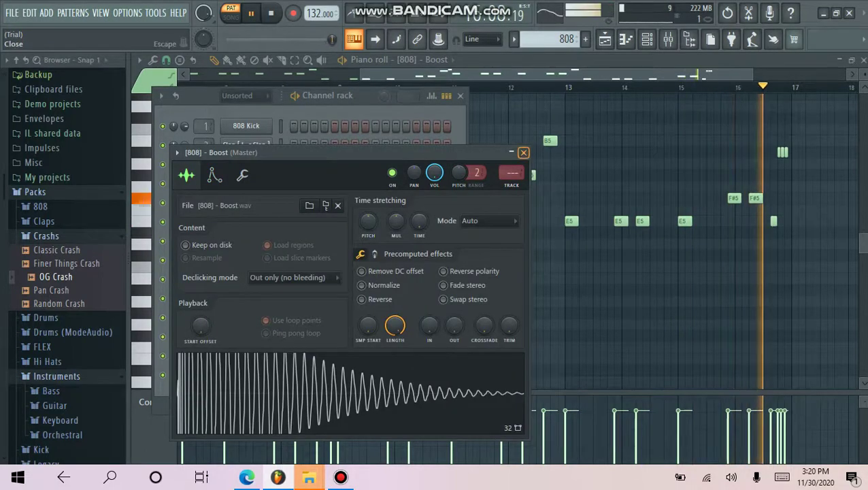
{"action": "left_click", "coordinate": [521, 152]}
{"action": "key", "text": "F5"}
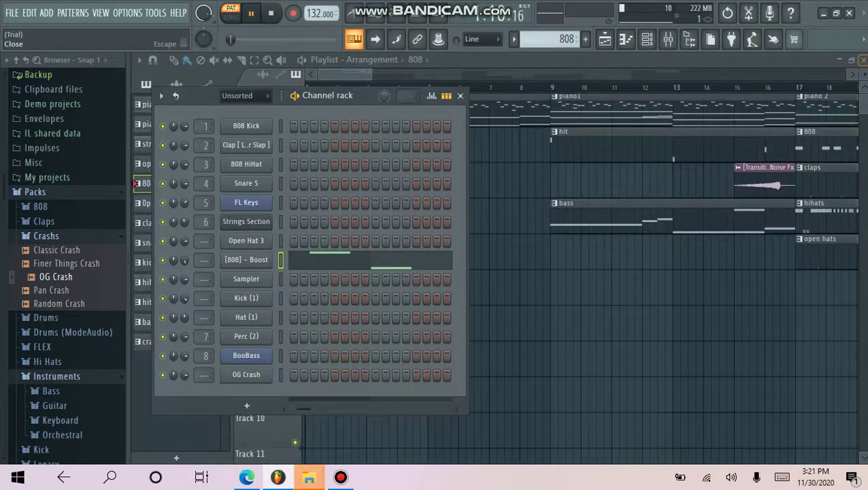
{"action": "left_click", "coordinate": [460, 96]}
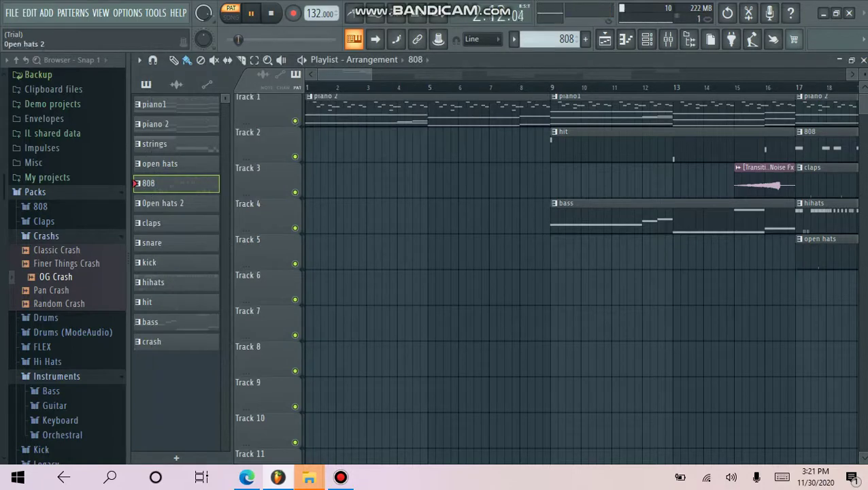
- Examine the Open hats 2 pattern in the channel rack and its Sampler notes in the piano roll, and return to the playlist
{"action": "left_click", "coordinate": [647, 39]}
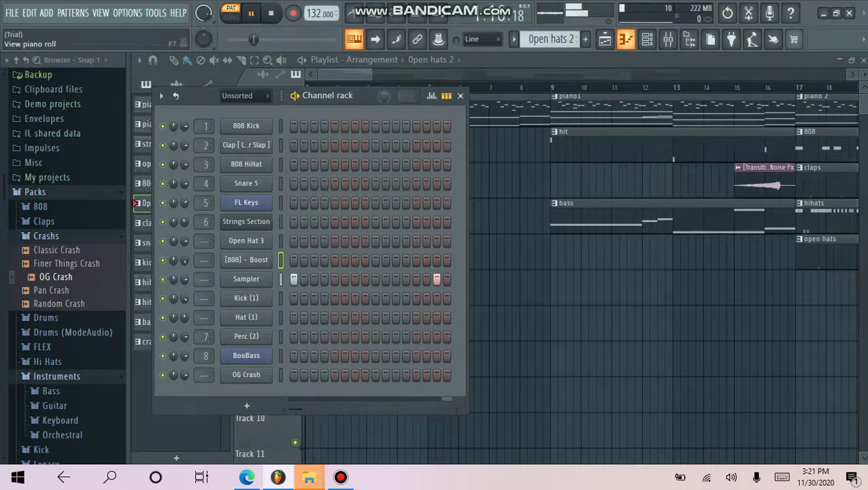
{"action": "left_click", "coordinate": [626, 39]}
{"action": "left_click", "coordinate": [422, 59]}
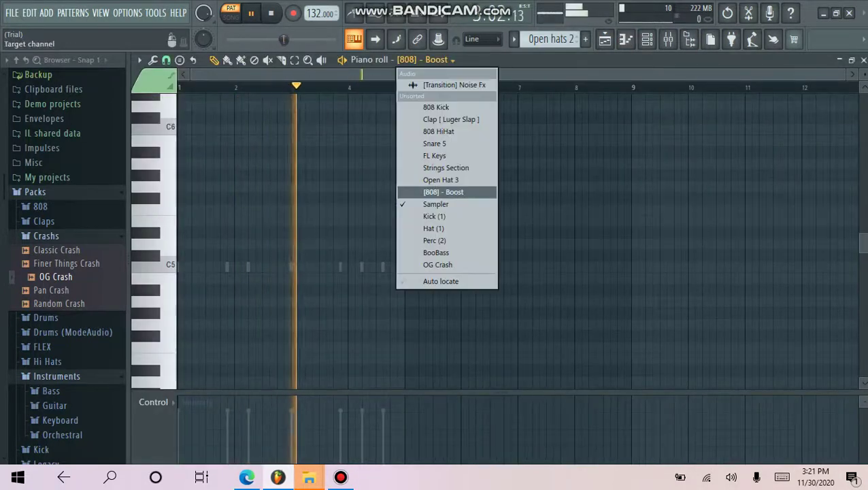
{"action": "left_click", "coordinate": [435, 203]}
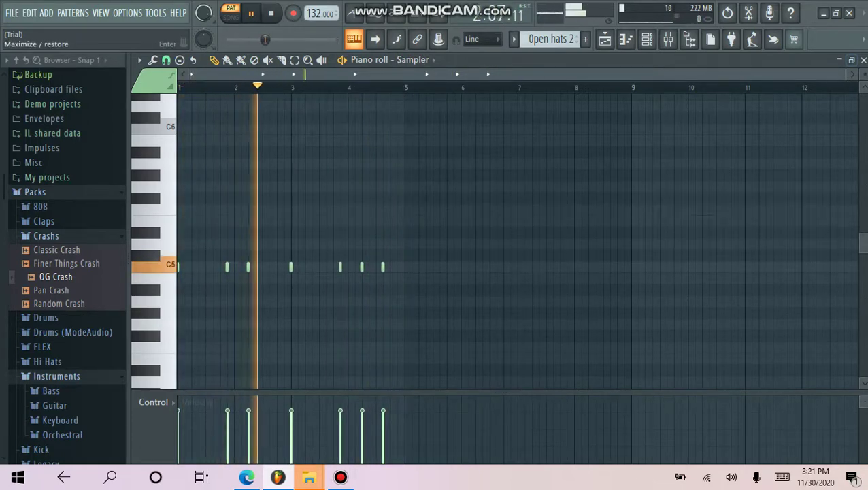
{"action": "left_click", "coordinate": [863, 59]}
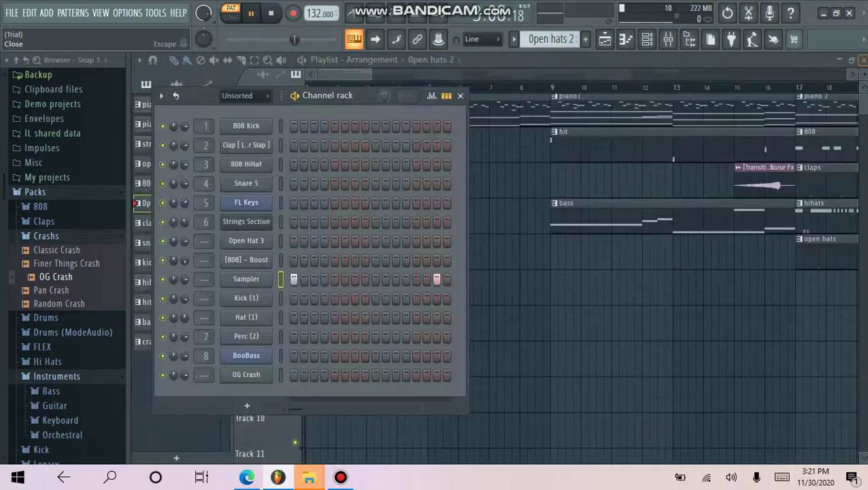
{"action": "left_click", "coordinate": [460, 95]}
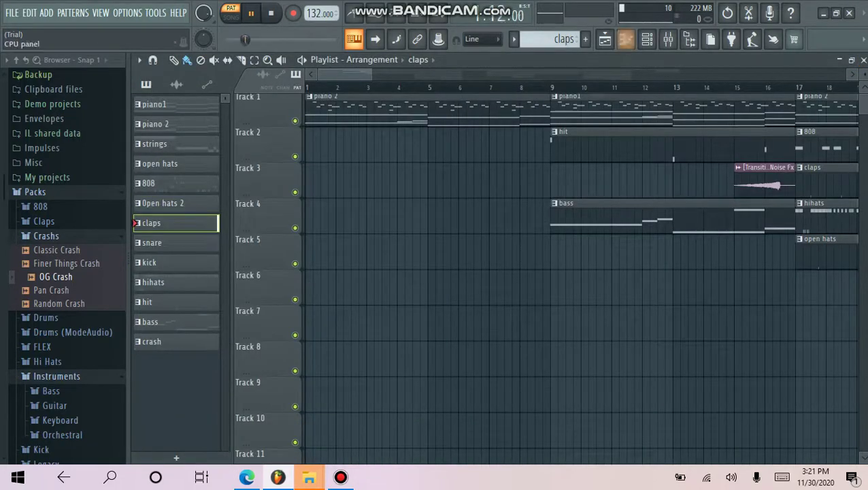
- Examine the claps pattern's notes in the piano roll with the Clap [ Luger Slap ] channel displayed, and return to the playlist
{"action": "left_click", "coordinate": [136, 224]}
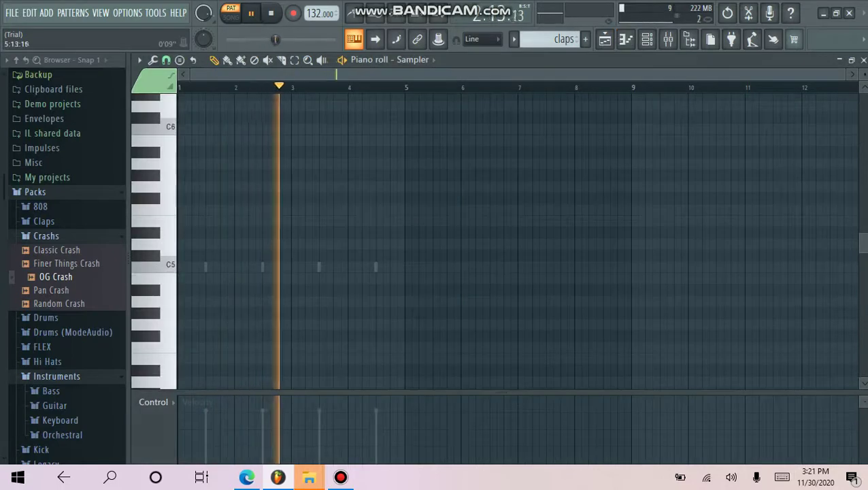
{"action": "left_click", "coordinate": [413, 59]}
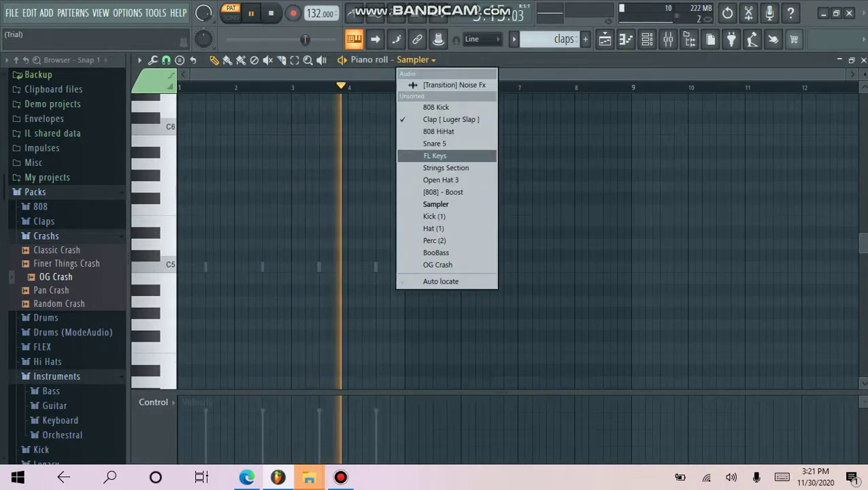
{"action": "left_click", "coordinate": [452, 119]}
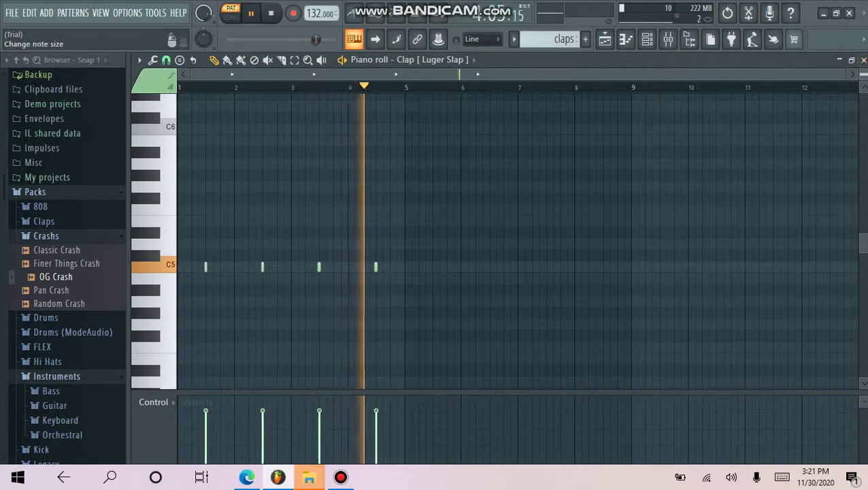
{"action": "left_click", "coordinate": [863, 60]}
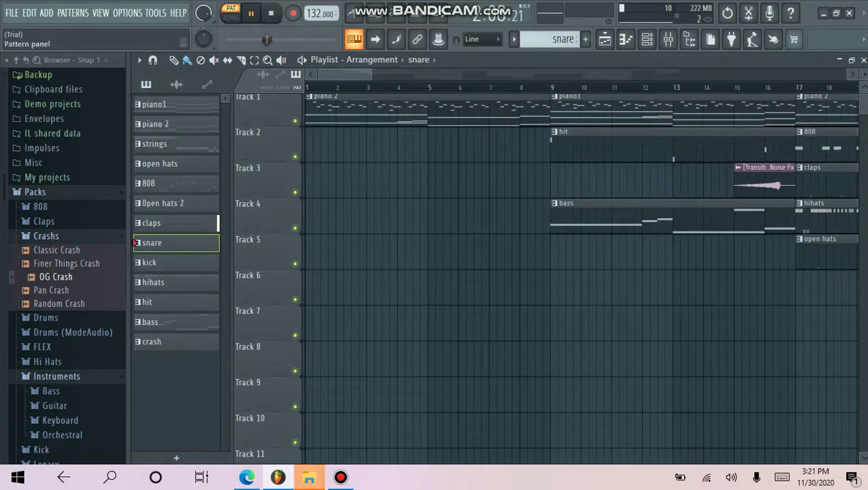
- Examine the snare pattern's notes in the piano roll with the Snare 5 channel displayed, and return to the playlist
{"action": "left_click", "coordinate": [626, 39]}
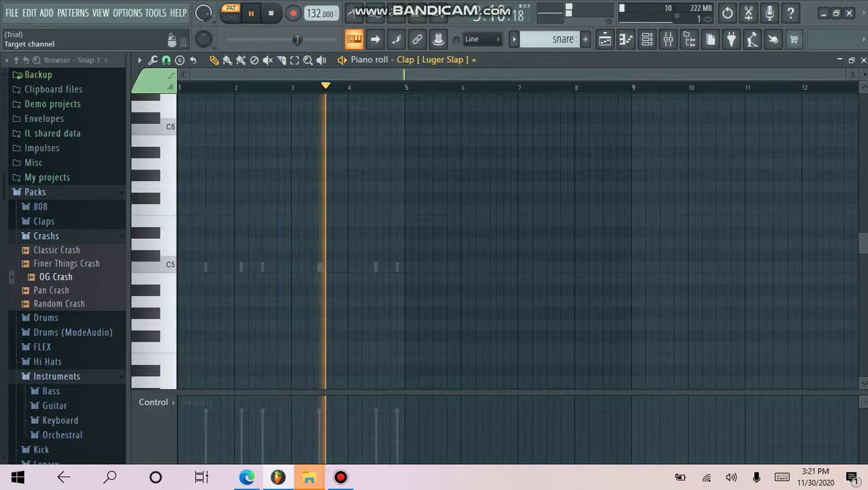
{"action": "left_click", "coordinate": [473, 60]}
{"action": "left_click", "coordinate": [434, 143]}
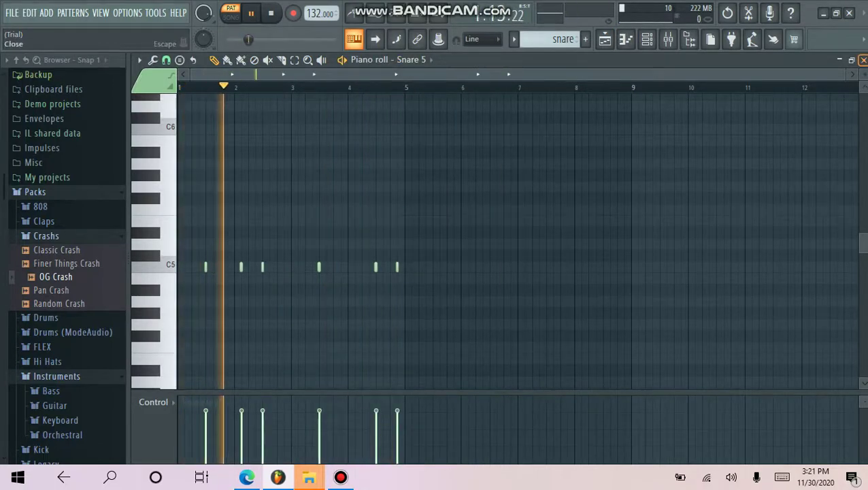
{"action": "left_click", "coordinate": [863, 60]}
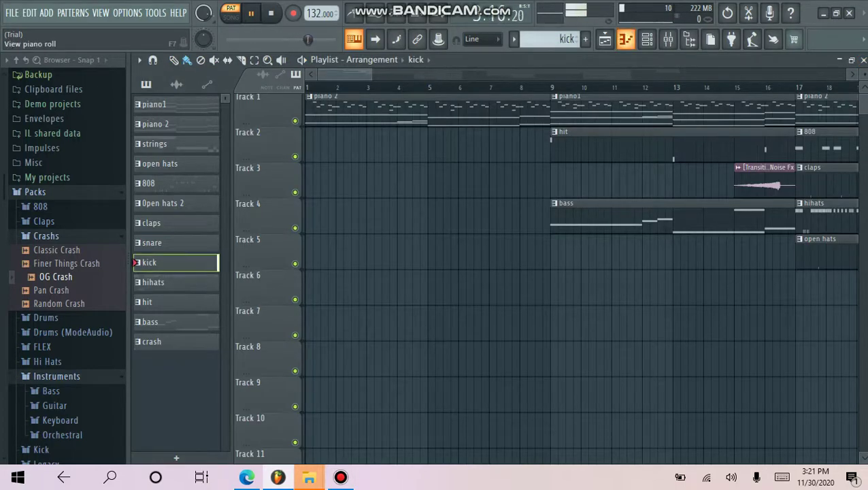
- Examine the kick pattern's notes in the piano roll with the Kick (1) channel displayed
{"action": "left_click", "coordinate": [354, 39]}
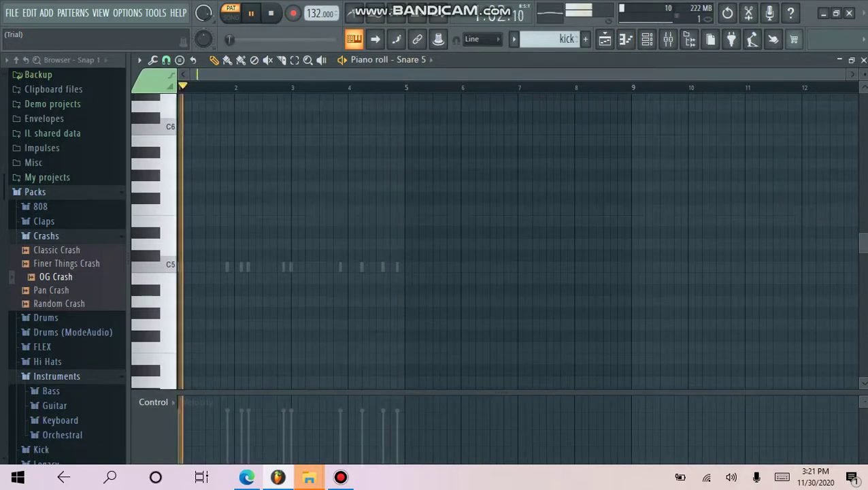
{"action": "left_click", "coordinate": [430, 59]}
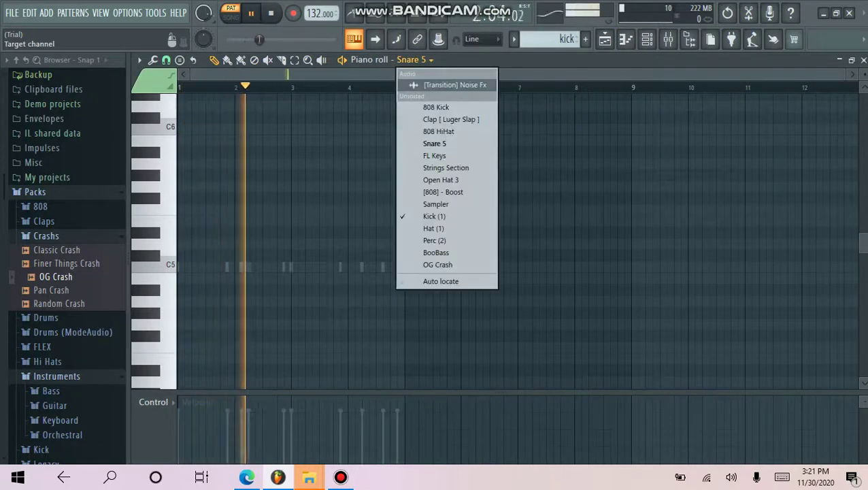
{"action": "left_click", "coordinate": [435, 215]}
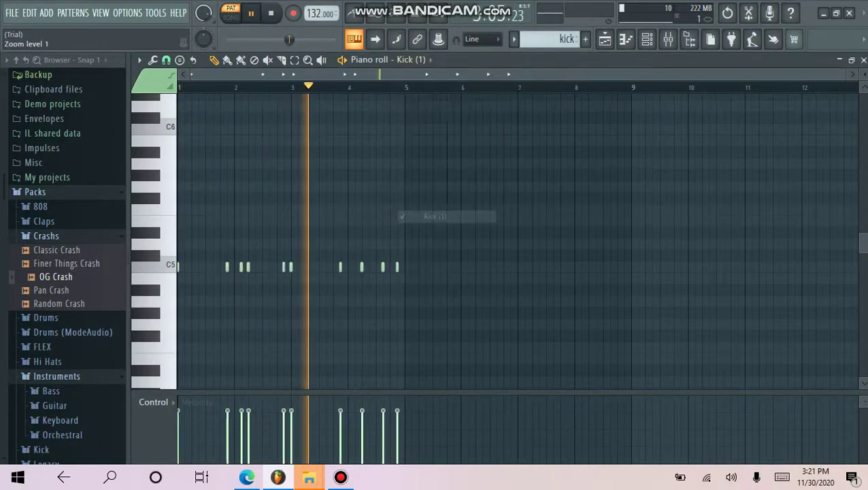
- Inspect the Kick (1) channel's sample, envelope and miscellaneous settings
{"action": "left_click", "coordinate": [647, 38]}
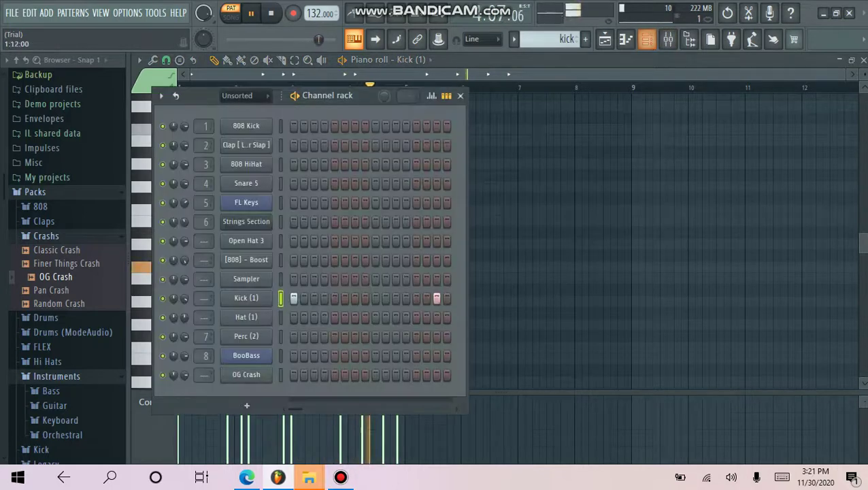
{"action": "left_click", "coordinate": [246, 297]}
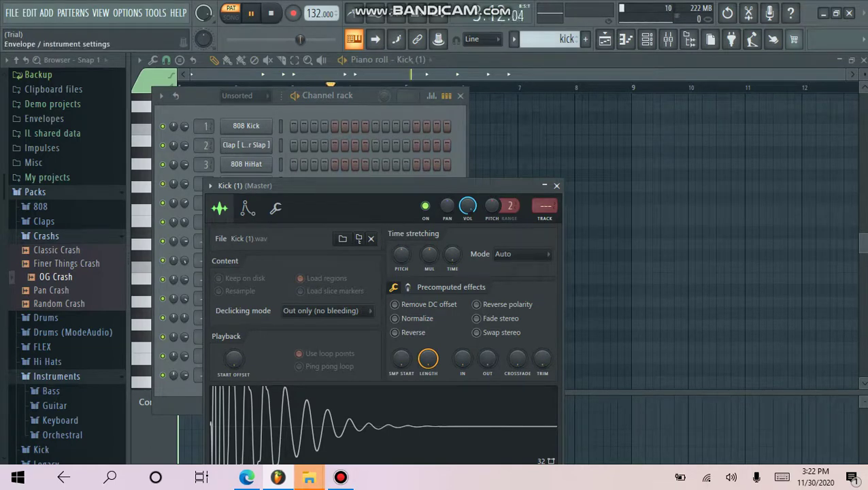
{"action": "left_click", "coordinate": [247, 208]}
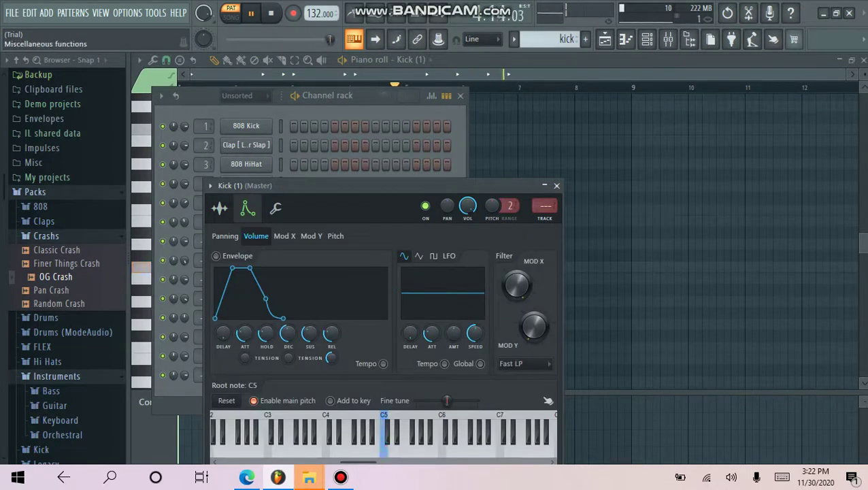
{"action": "left_click", "coordinate": [275, 208]}
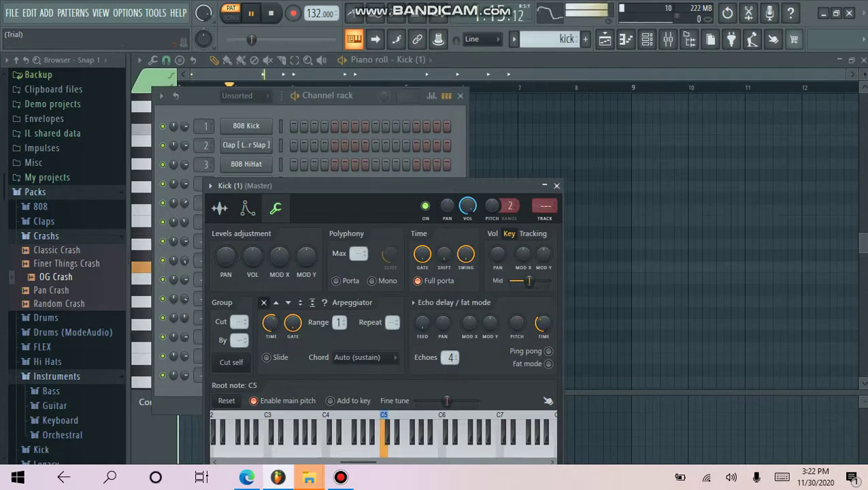
- Close the Kick (1) channel settings, channel rack and piano roll to return to the playlist
{"action": "left_click", "coordinate": [556, 185]}
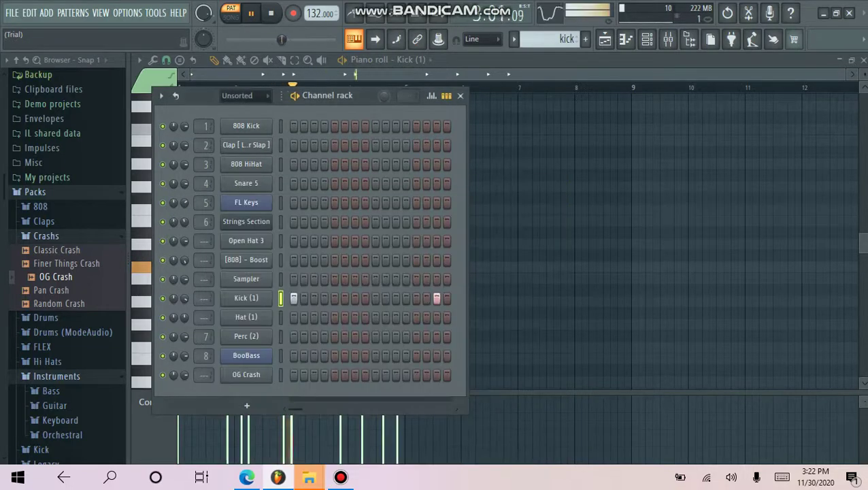
{"action": "left_click", "coordinate": [460, 95]}
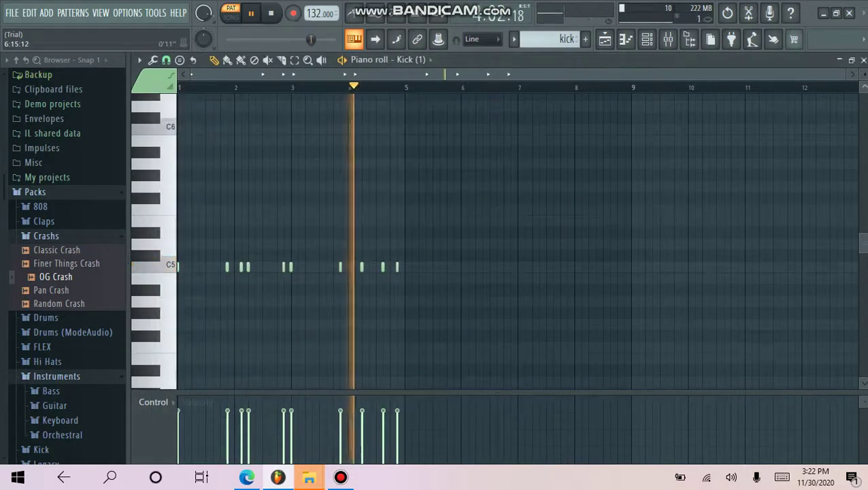
{"action": "left_click", "coordinate": [863, 60]}
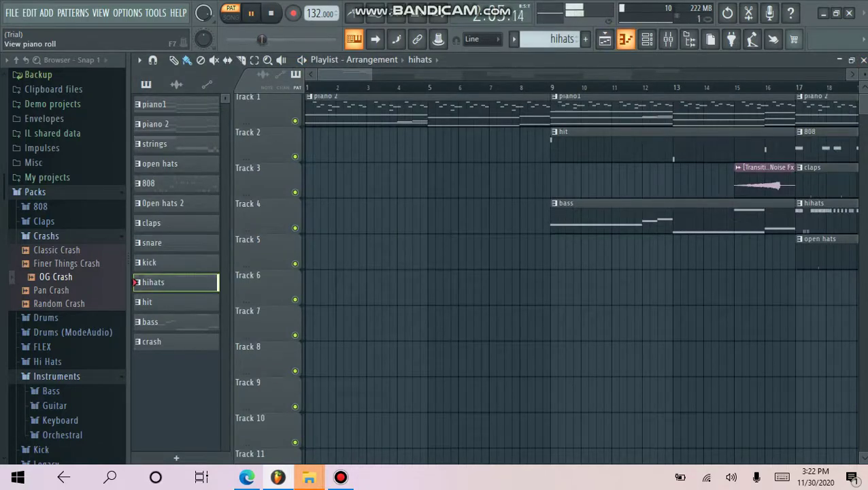
- Examine the hihats pattern's notes in the piano roll with the Hat (1) channel displayed, and return to the playlist
{"action": "left_click", "coordinate": [354, 39]}
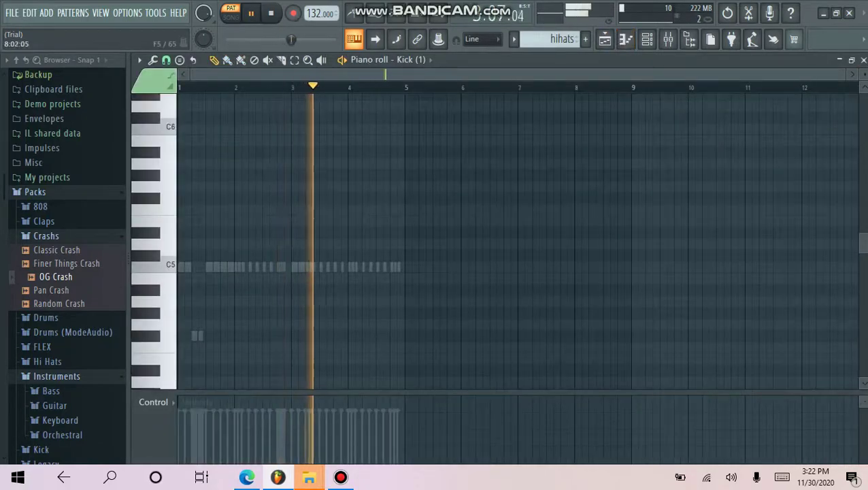
{"action": "left_click", "coordinate": [411, 59]}
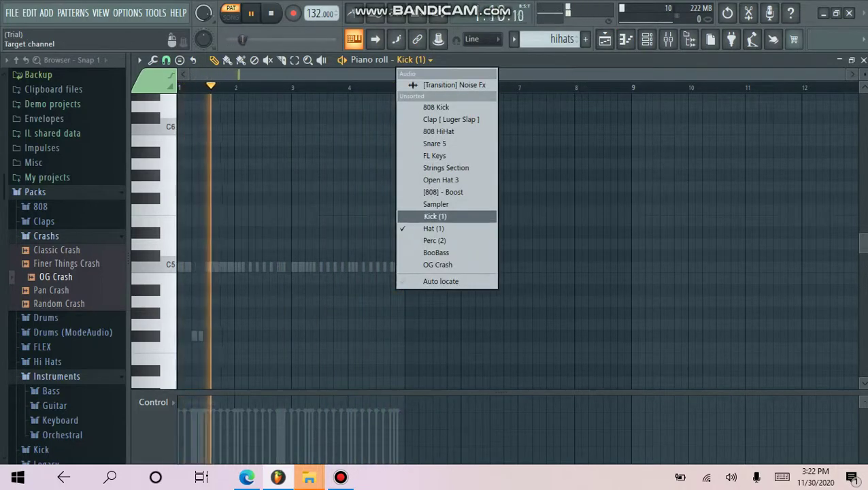
{"action": "left_click", "coordinate": [434, 216]}
{"action": "left_click", "coordinate": [412, 59]}
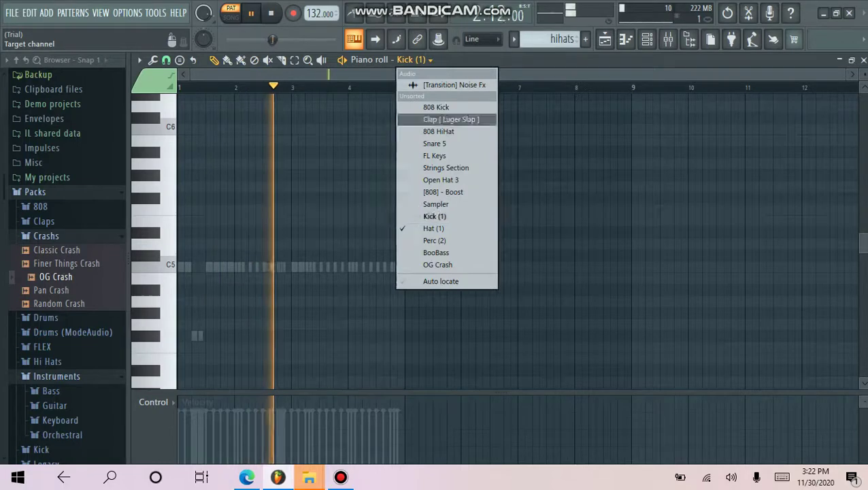
{"action": "left_click", "coordinate": [433, 228]}
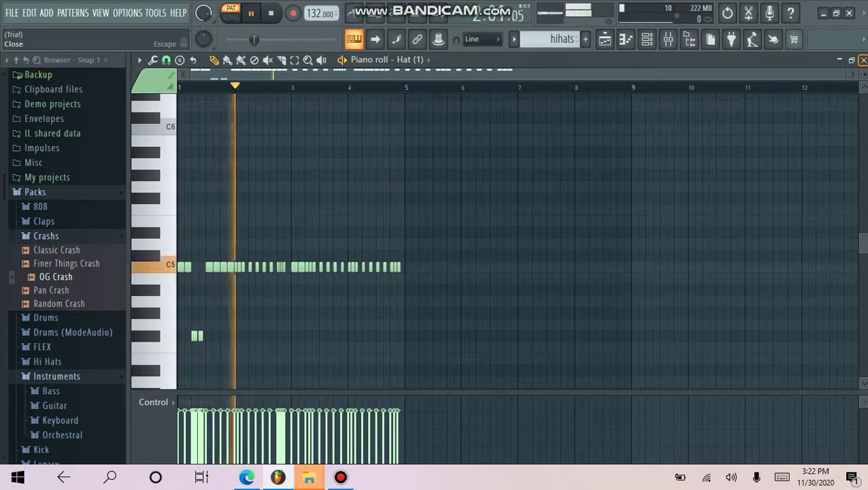
{"action": "left_click", "coordinate": [863, 60]}
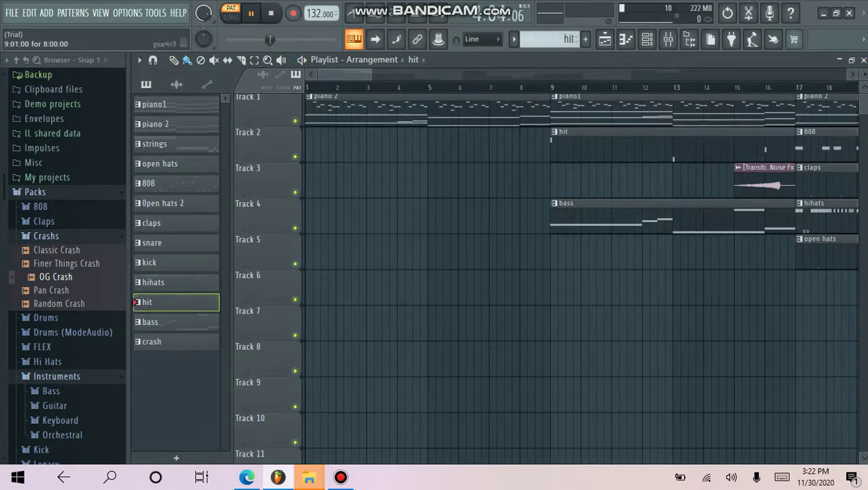
- Examine the hit pattern's notes in the piano roll with the Perc (2) channel displayed
{"action": "left_click", "coordinate": [136, 302]}
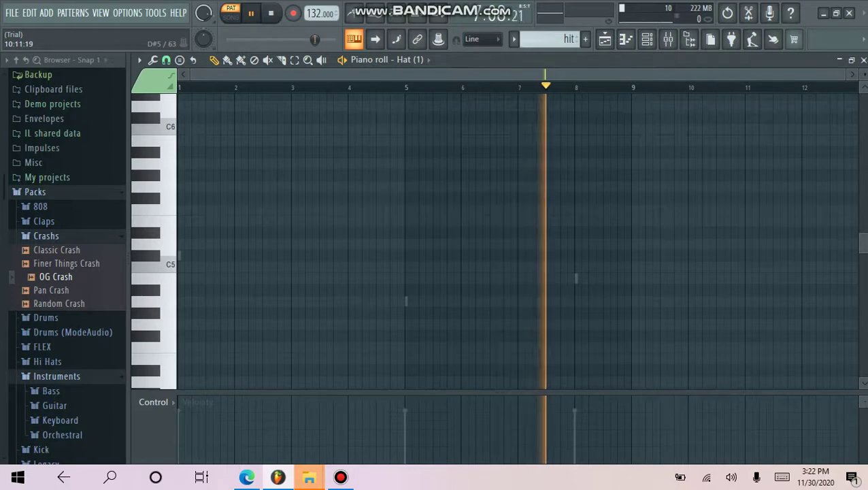
{"action": "left_click", "coordinate": [411, 59]}
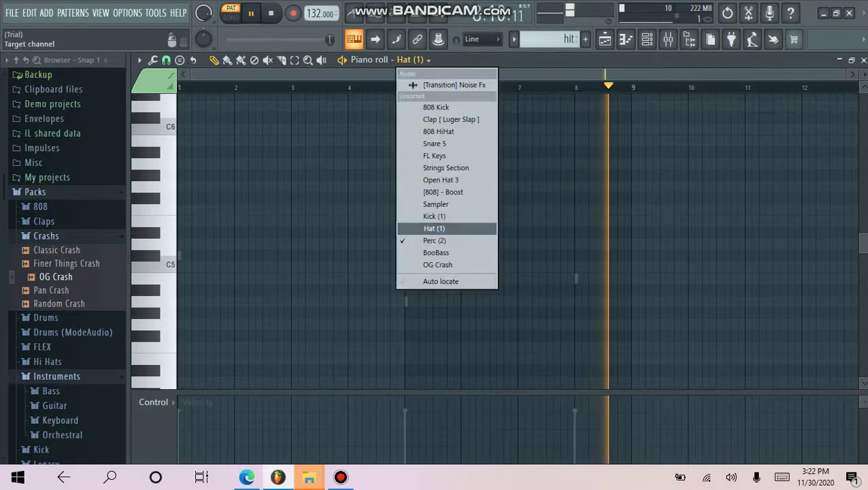
{"action": "left_click", "coordinate": [434, 240]}
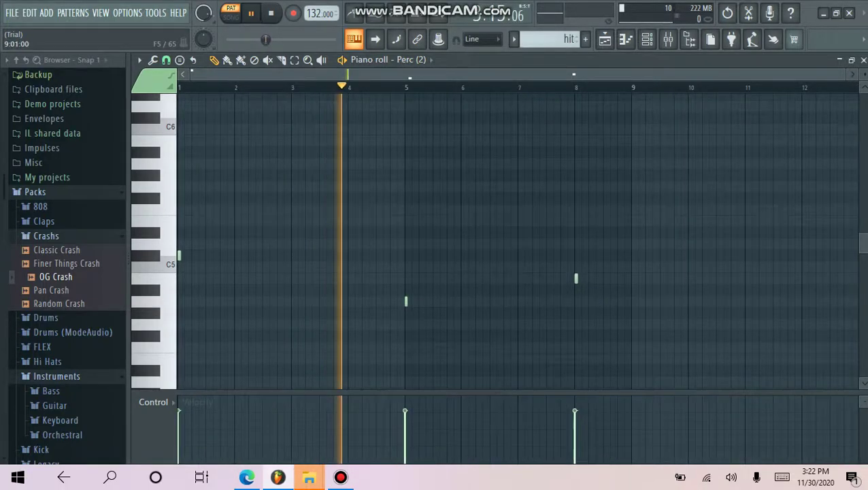
- Inspect the Fruity Reeverb 2, Fruity delay 2 and Fruity parametric EQ 2 effects on mixer Insert 7, and return to the playlist
{"action": "left_click", "coordinate": [668, 39]}
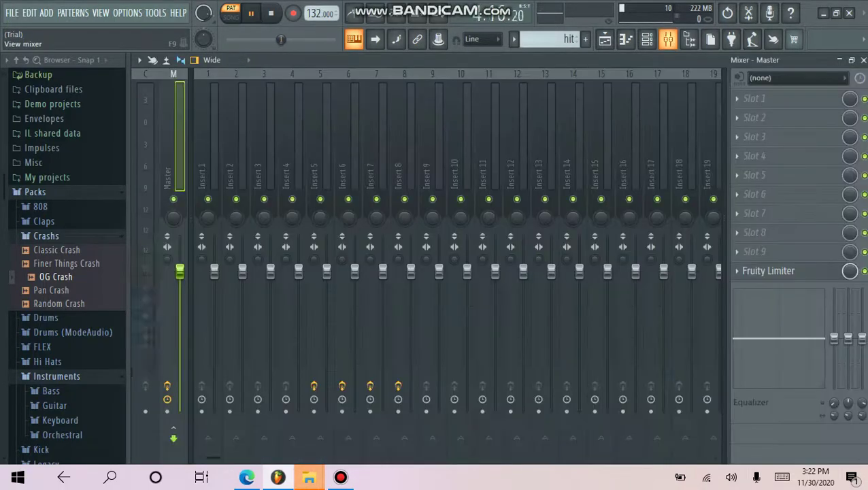
{"action": "left_click", "coordinate": [383, 137]}
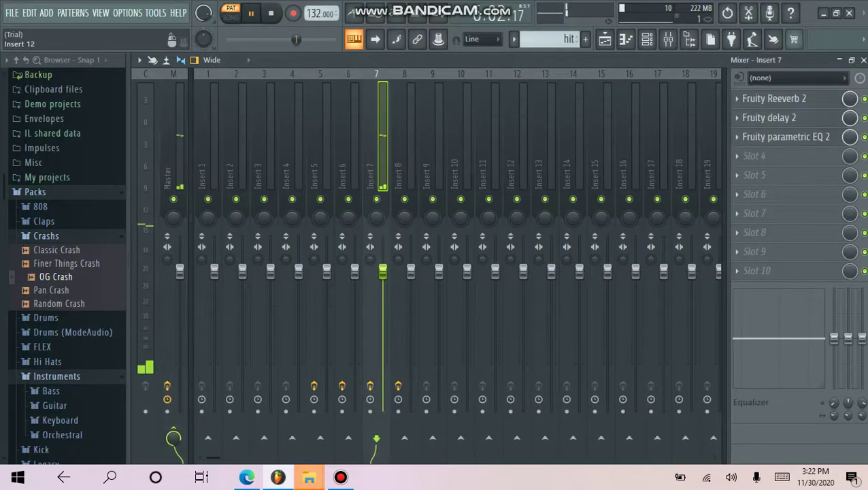
{"action": "left_click", "coordinate": [774, 99]}
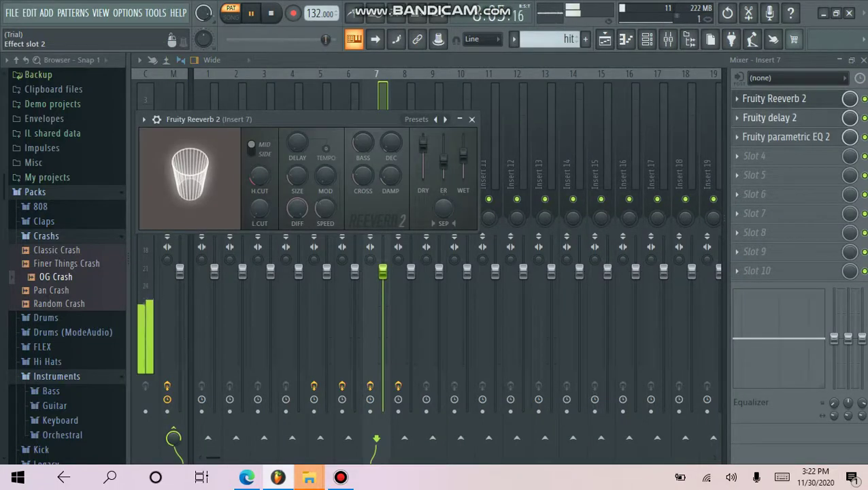
{"action": "left_click", "coordinate": [770, 118]}
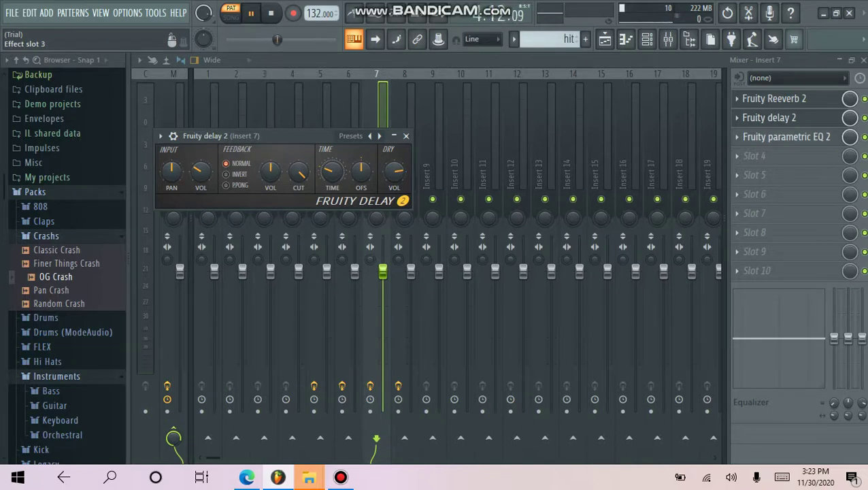
{"action": "left_click", "coordinate": [785, 137]}
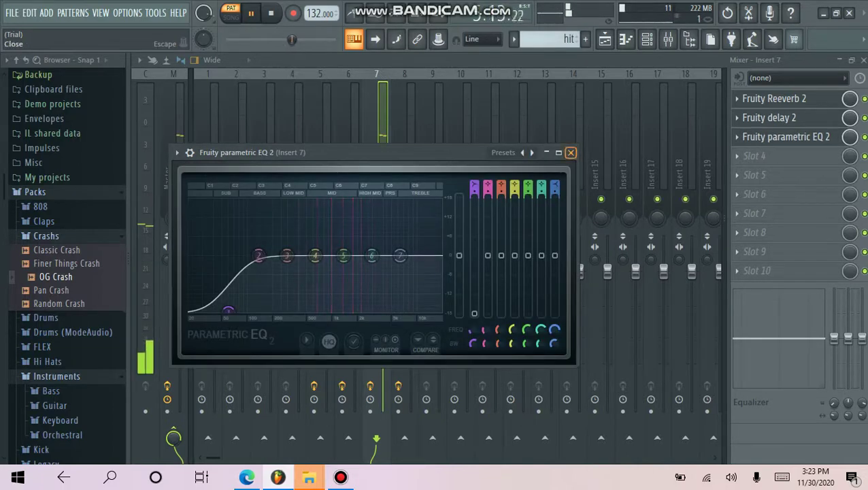
{"action": "left_click", "coordinate": [570, 152]}
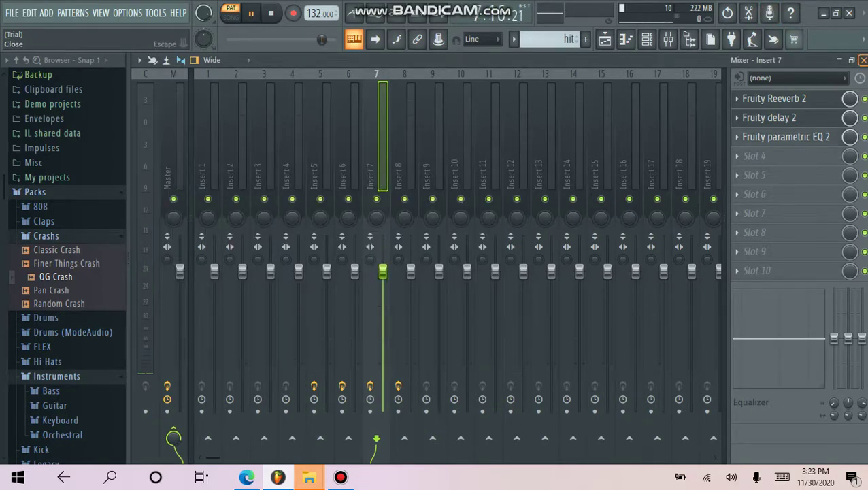
{"action": "left_click", "coordinate": [863, 60]}
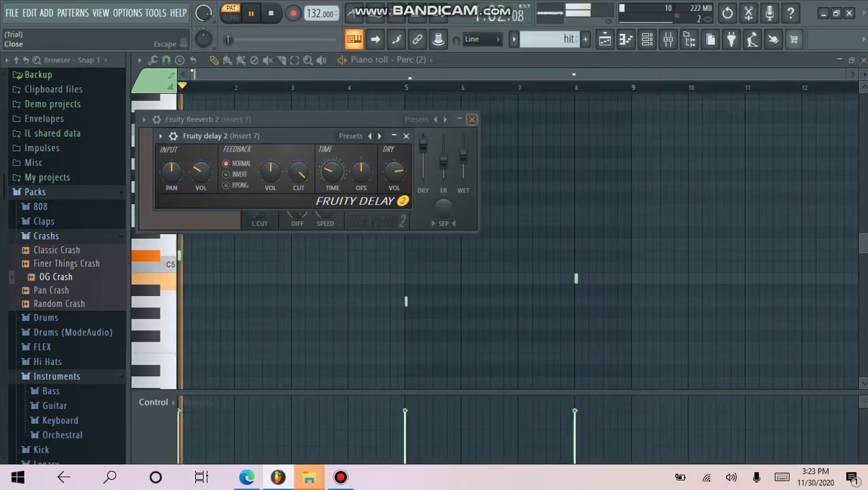
{"action": "left_click", "coordinate": [472, 119]}
{"action": "left_click", "coordinate": [406, 136]}
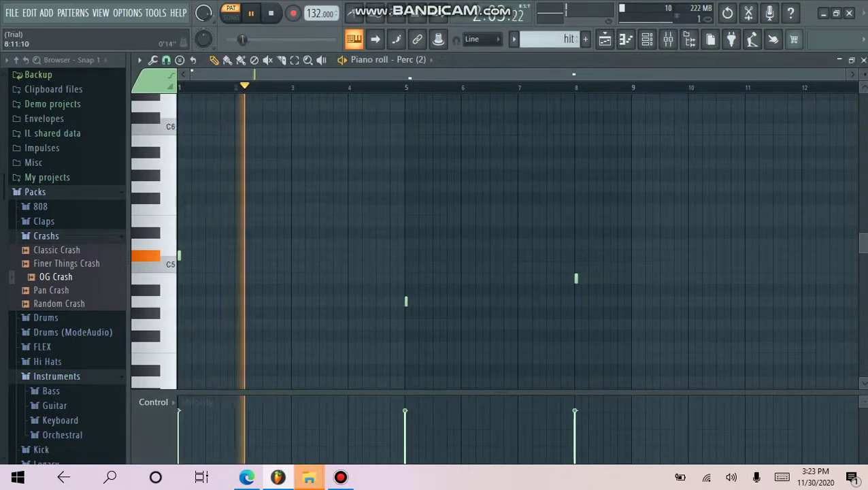
{"action": "left_click", "coordinate": [863, 60]}
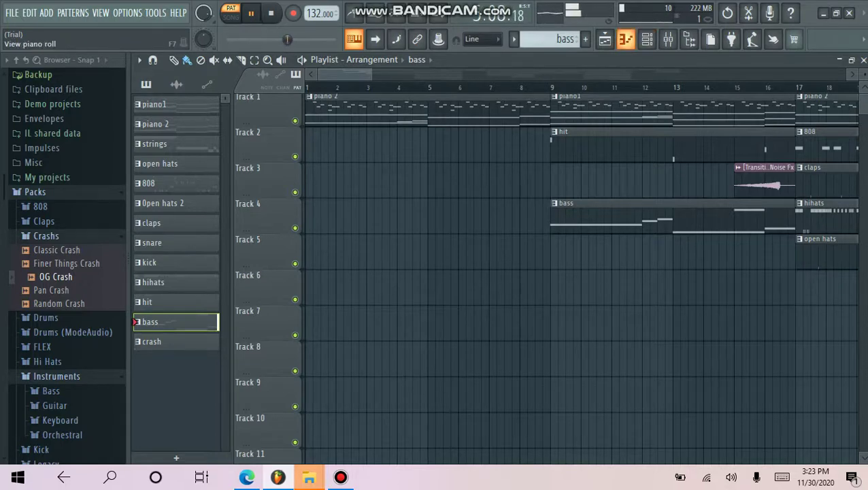
- Examine the bass pattern's notes in the piano roll with the BooBass channel displayed
{"action": "key", "text": "F7"}
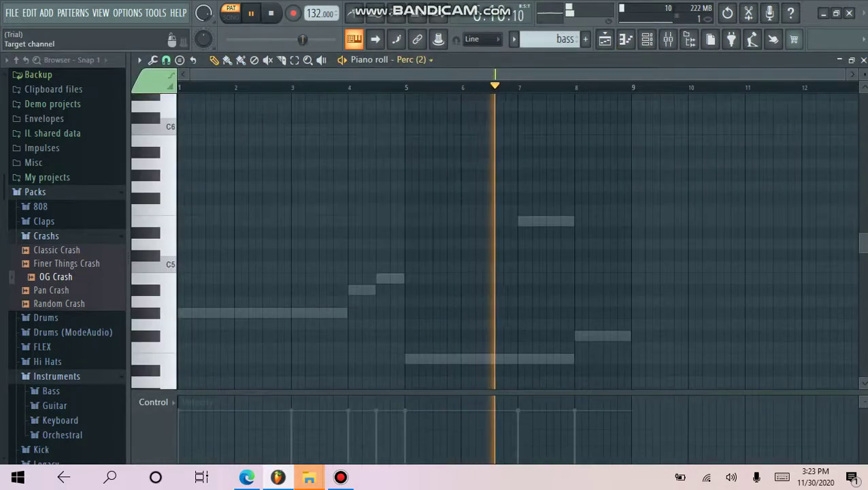
{"action": "left_click", "coordinate": [392, 59]}
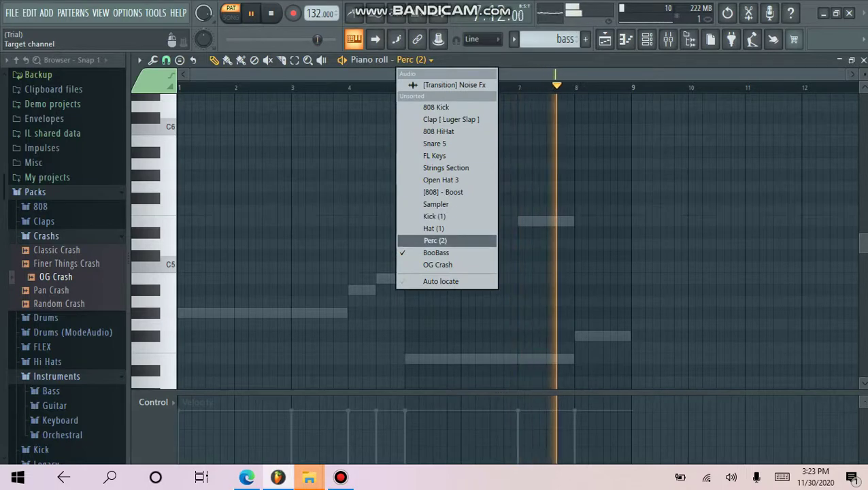
{"action": "left_click", "coordinate": [436, 252]}
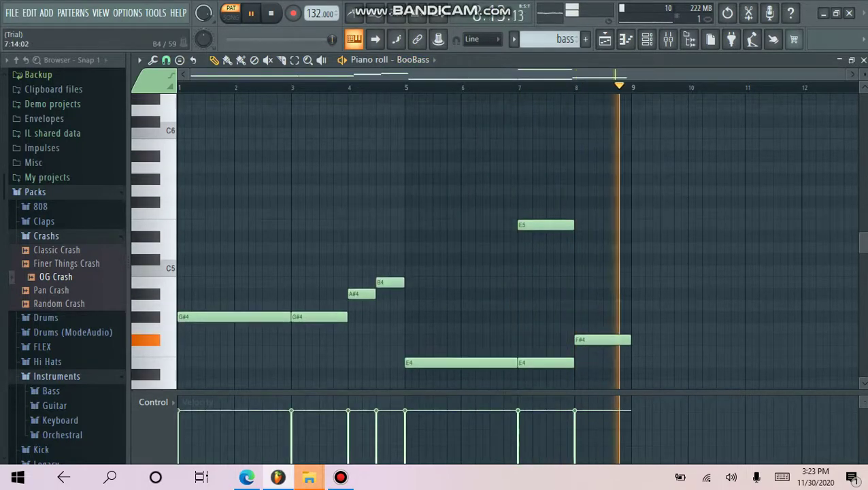
{"action": "scroll", "coordinate": [494, 241], "scroll_direction": "down", "scroll_amount": 3}
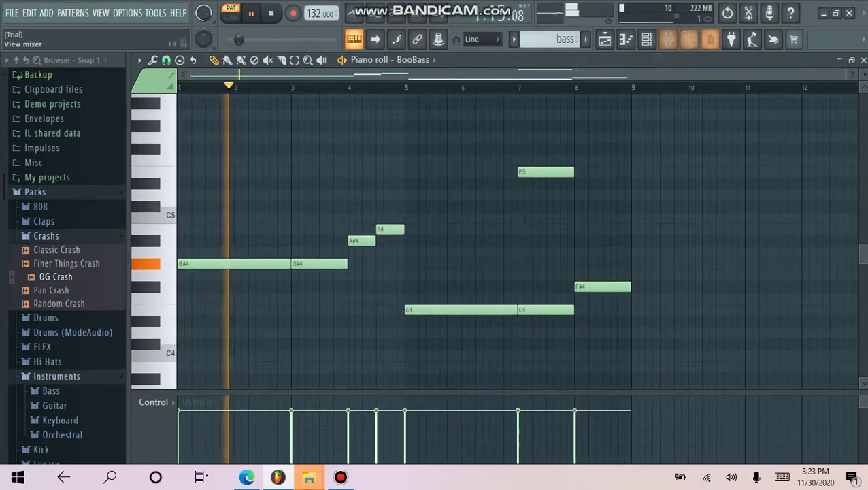
- Inspect the Fruity Reeverb 2 effect on mixer Insert 8, and close it to return to the bass notes
{"action": "key", "text": "F9"}
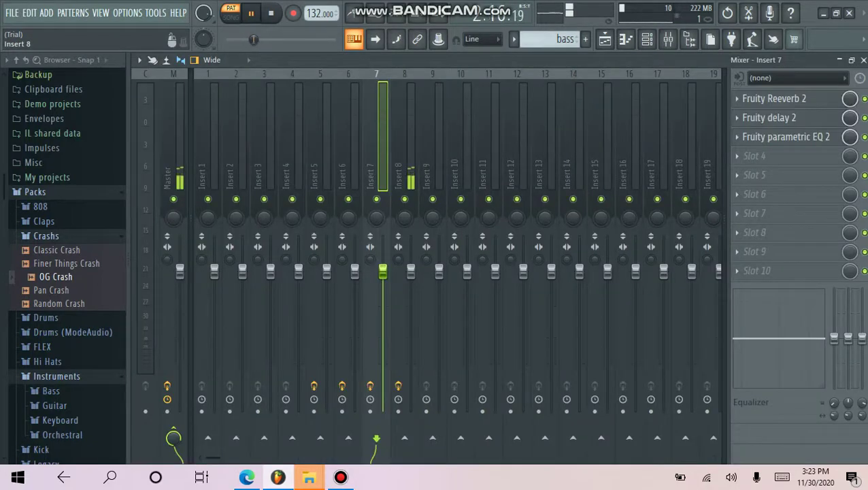
{"action": "left_click", "coordinate": [404, 136]}
{"action": "left_click", "coordinate": [775, 99]}
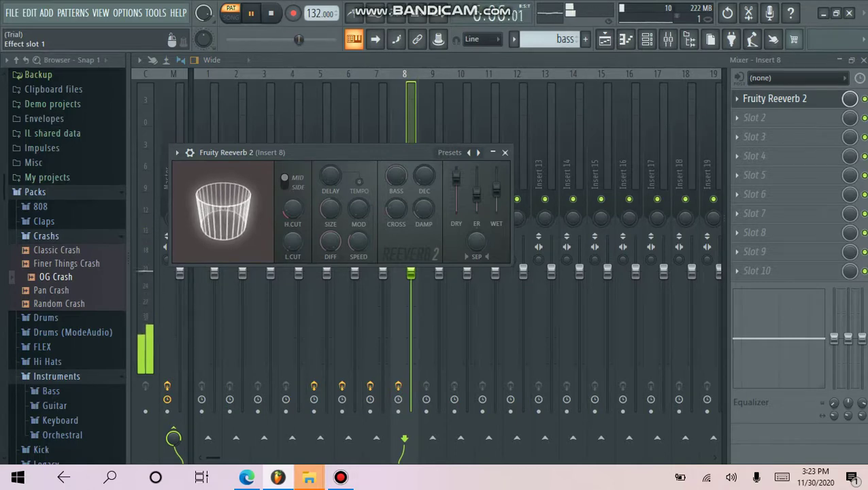
{"action": "key", "text": "F9"}
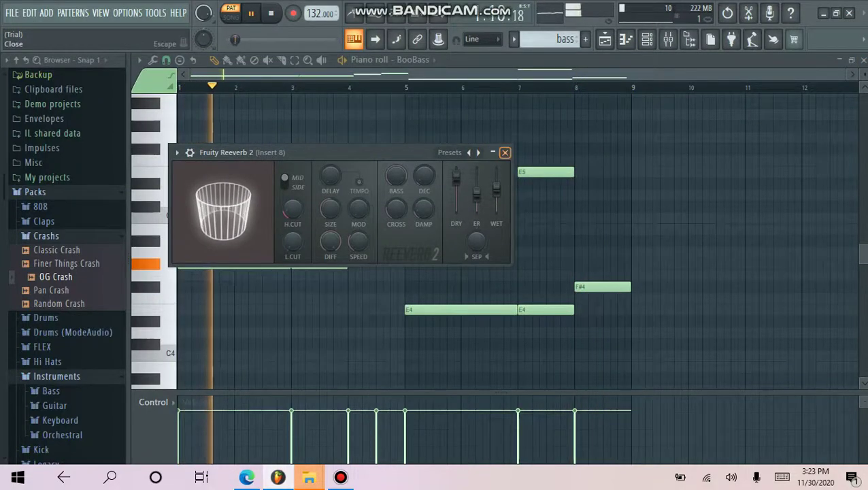
{"action": "left_click", "coordinate": [505, 152]}
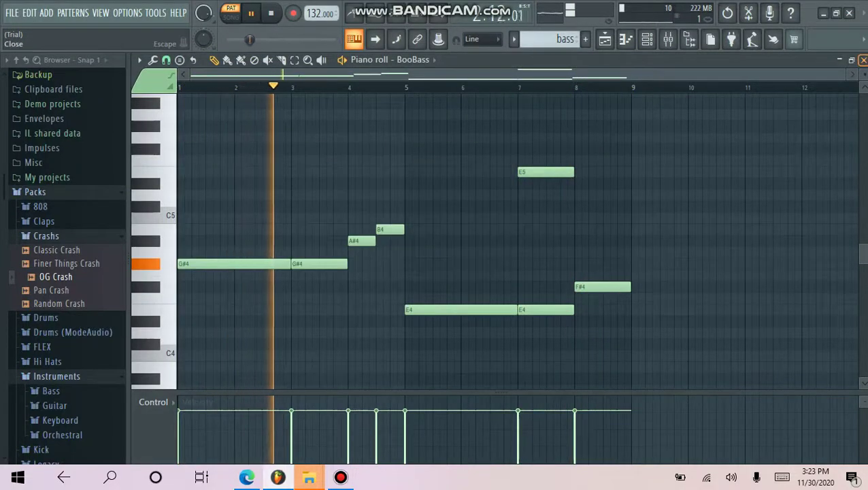
- Return to the playlist and examine the crash pattern's steps in the channel rack
{"action": "left_click", "coordinate": [864, 60]}
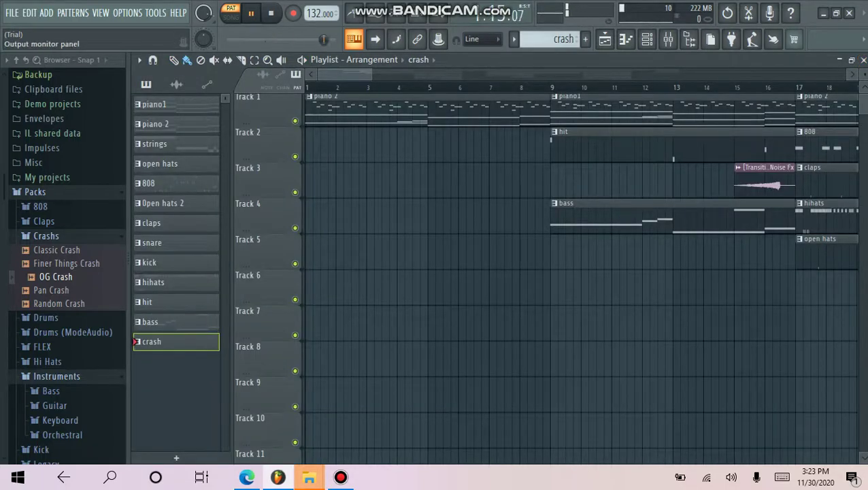
{"action": "left_click", "coordinate": [646, 39]}
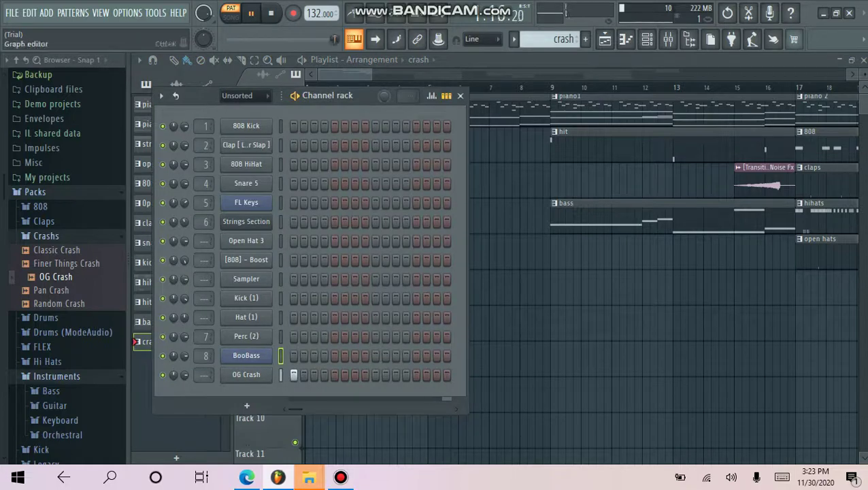
{"action": "left_click", "coordinate": [460, 95]}
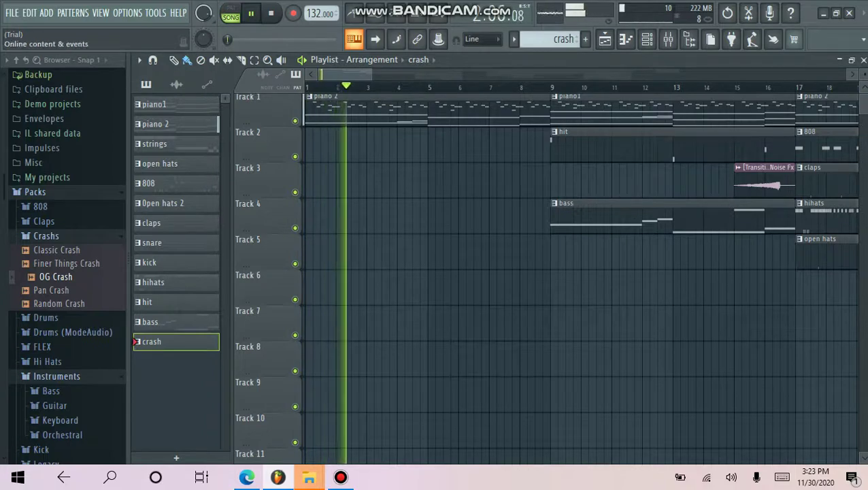
- Play the full arrangement in song mode and follow its pattern clips across the playlist
{"action": "scroll", "coordinate": [578, 272], "scroll_direction": "right", "scroll_amount": 5}
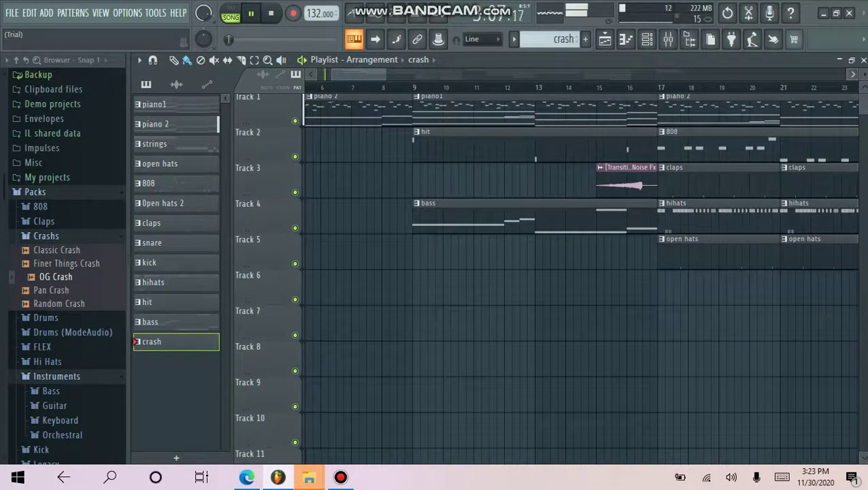
{"action": "scroll", "coordinate": [578, 272], "scroll_direction": "right", "scroll_amount": 3}
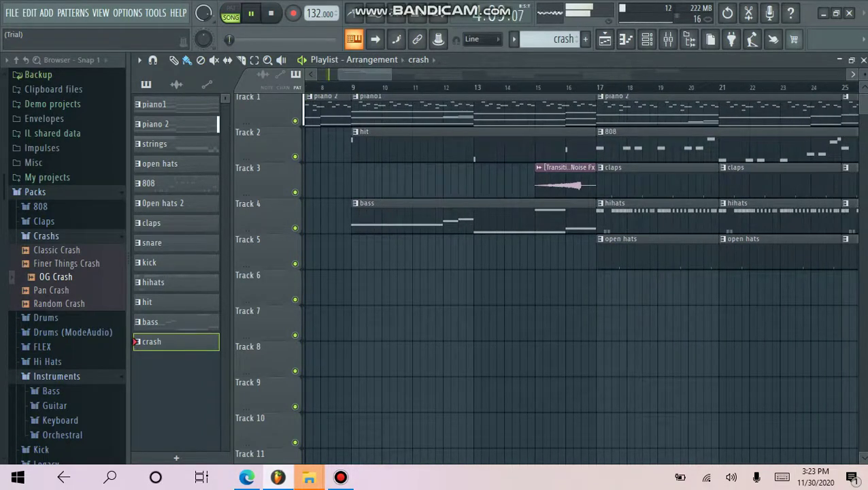
{"action": "scroll", "coordinate": [578, 273], "scroll_direction": "right", "scroll_amount": 2}
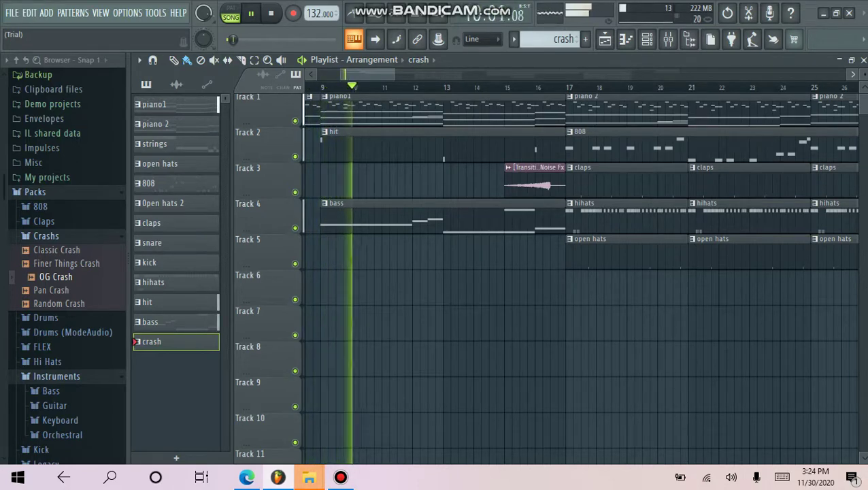
{"action": "scroll", "coordinate": [578, 272], "scroll_direction": "right", "scroll_amount": 3}
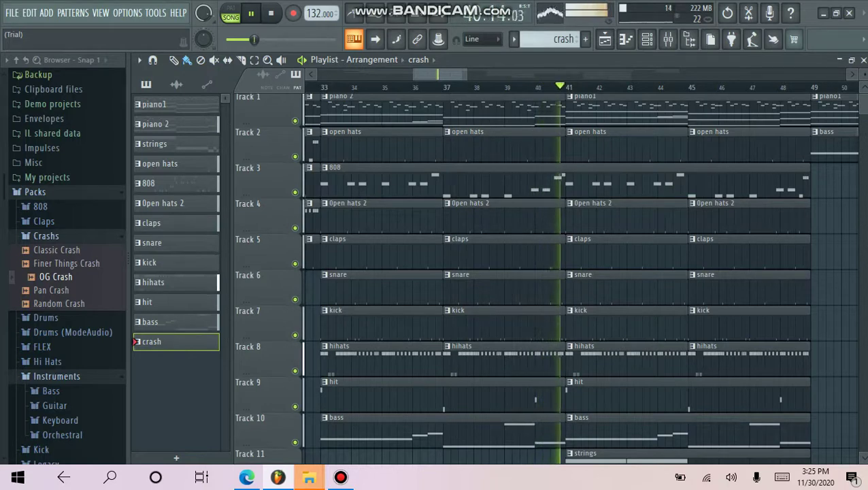
- Follow the remaining pattern clips of the arrangement in the playlist during playback, and pause playback after the last clips
{"action": "left_click", "coordinate": [851, 60]}
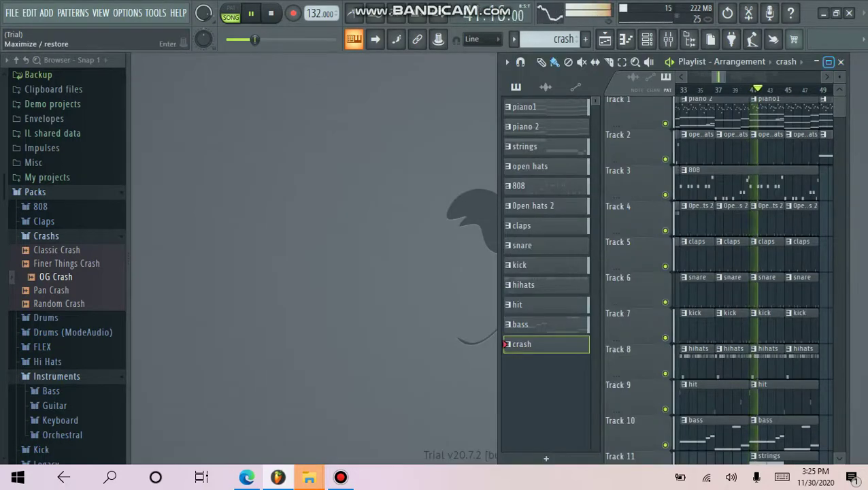
{"action": "left_click", "coordinate": [828, 62]}
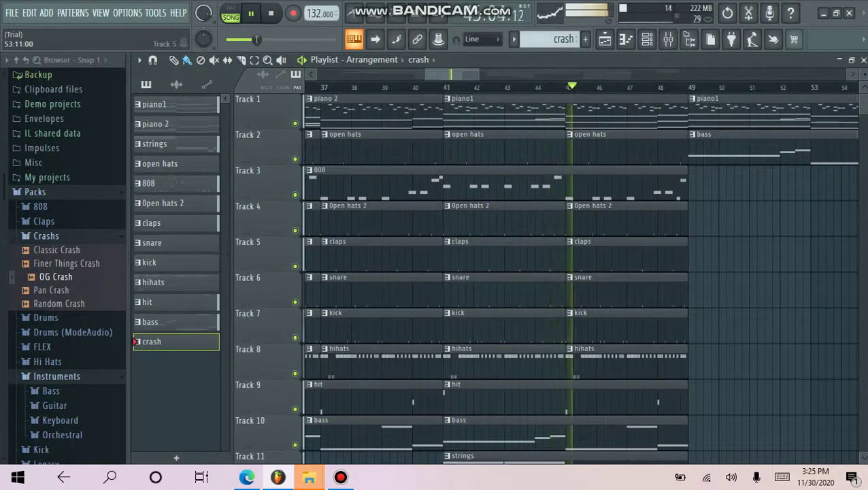
{"action": "scroll", "coordinate": [544, 272], "scroll_direction": "down", "scroll_amount": 1}
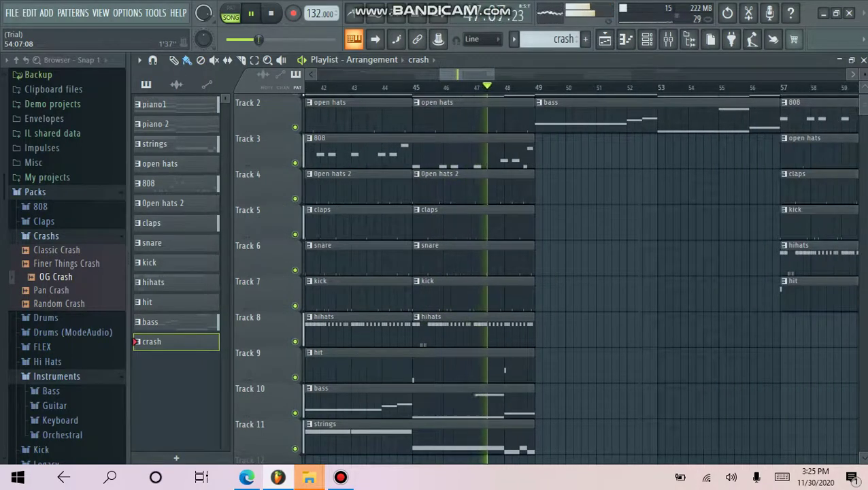
{"action": "scroll", "coordinate": [544, 272], "scroll_direction": "up", "scroll_amount": 1}
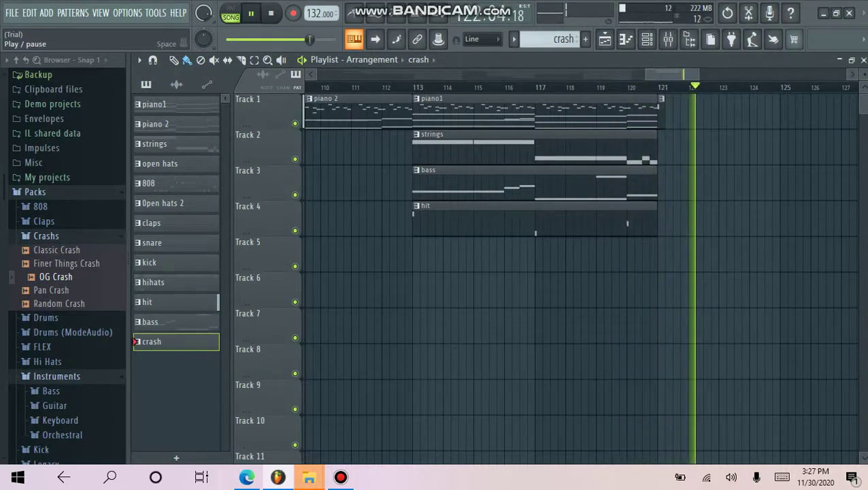
{"action": "key", "text": "space"}
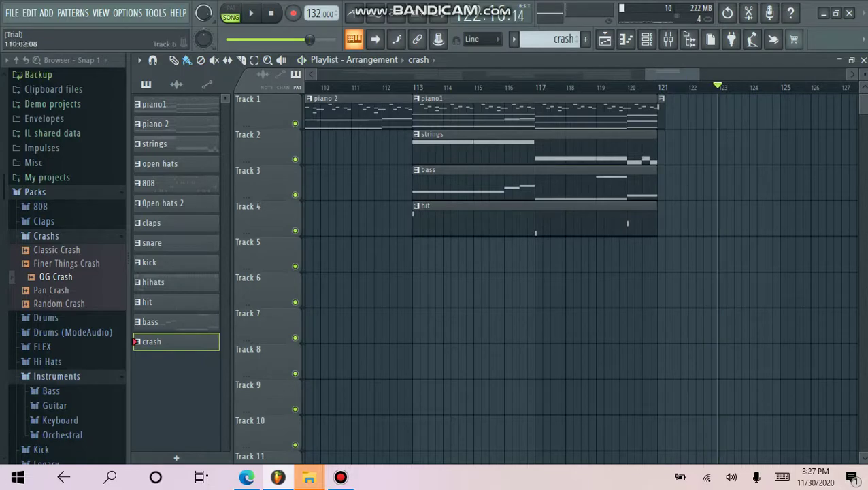
{"action": "key", "text": "alt+Tab"}
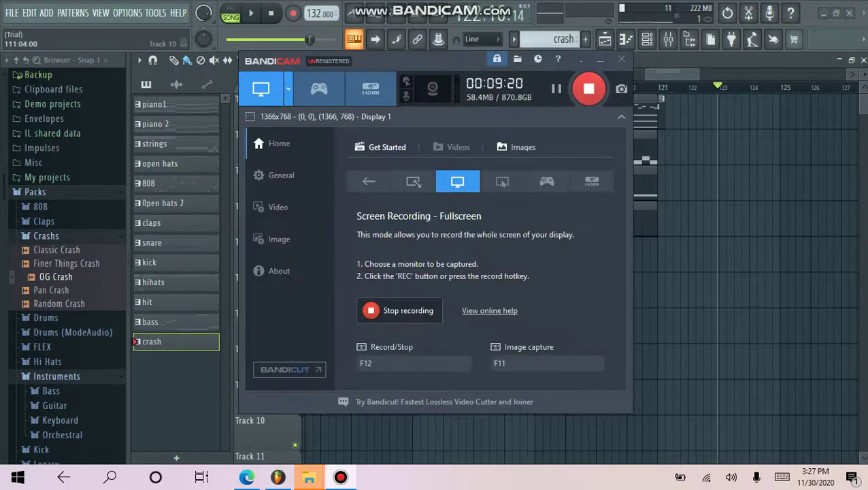